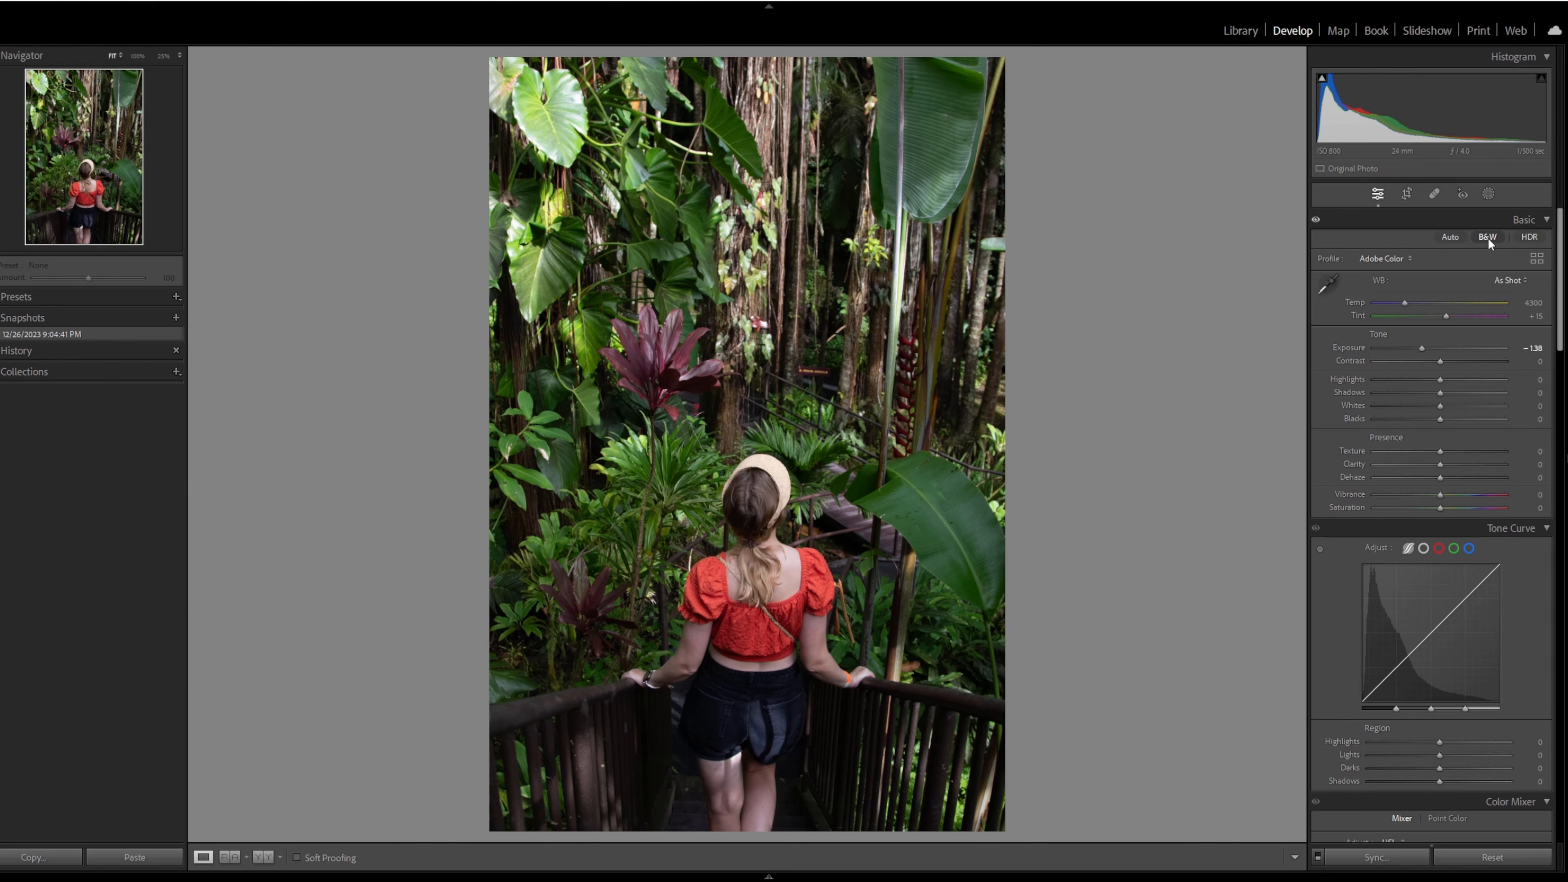
- Convert the photo to black and white and set Exposure to -2.64, Whites to +16 and Clarity to +13
left_click(1489, 238)
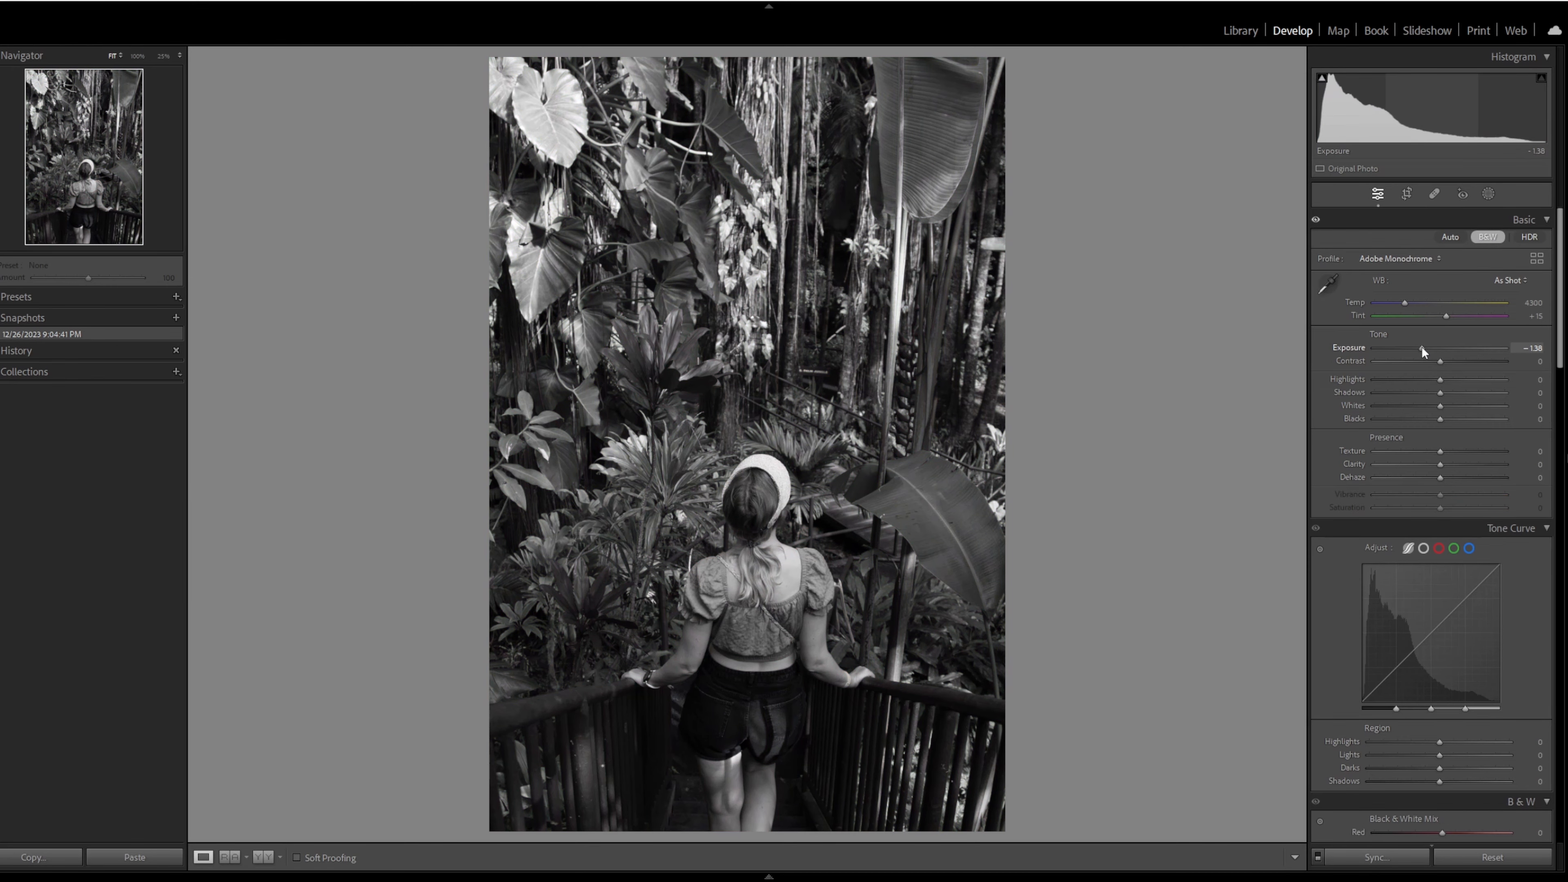
left_click_drag(1421, 348, 1405, 348)
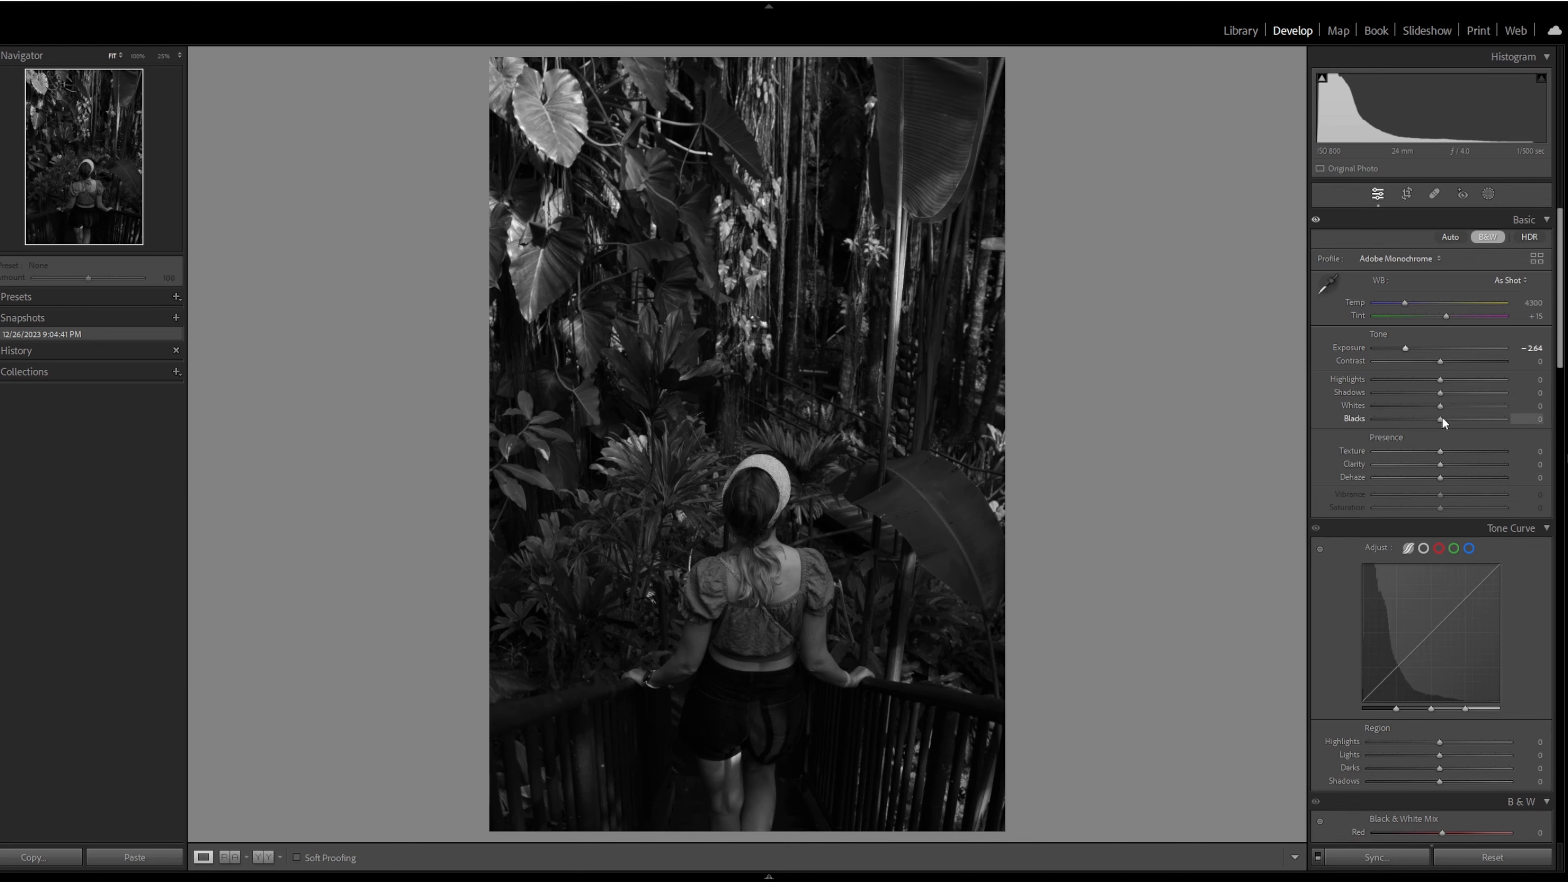
left_click_drag(1441, 406, 1451, 406)
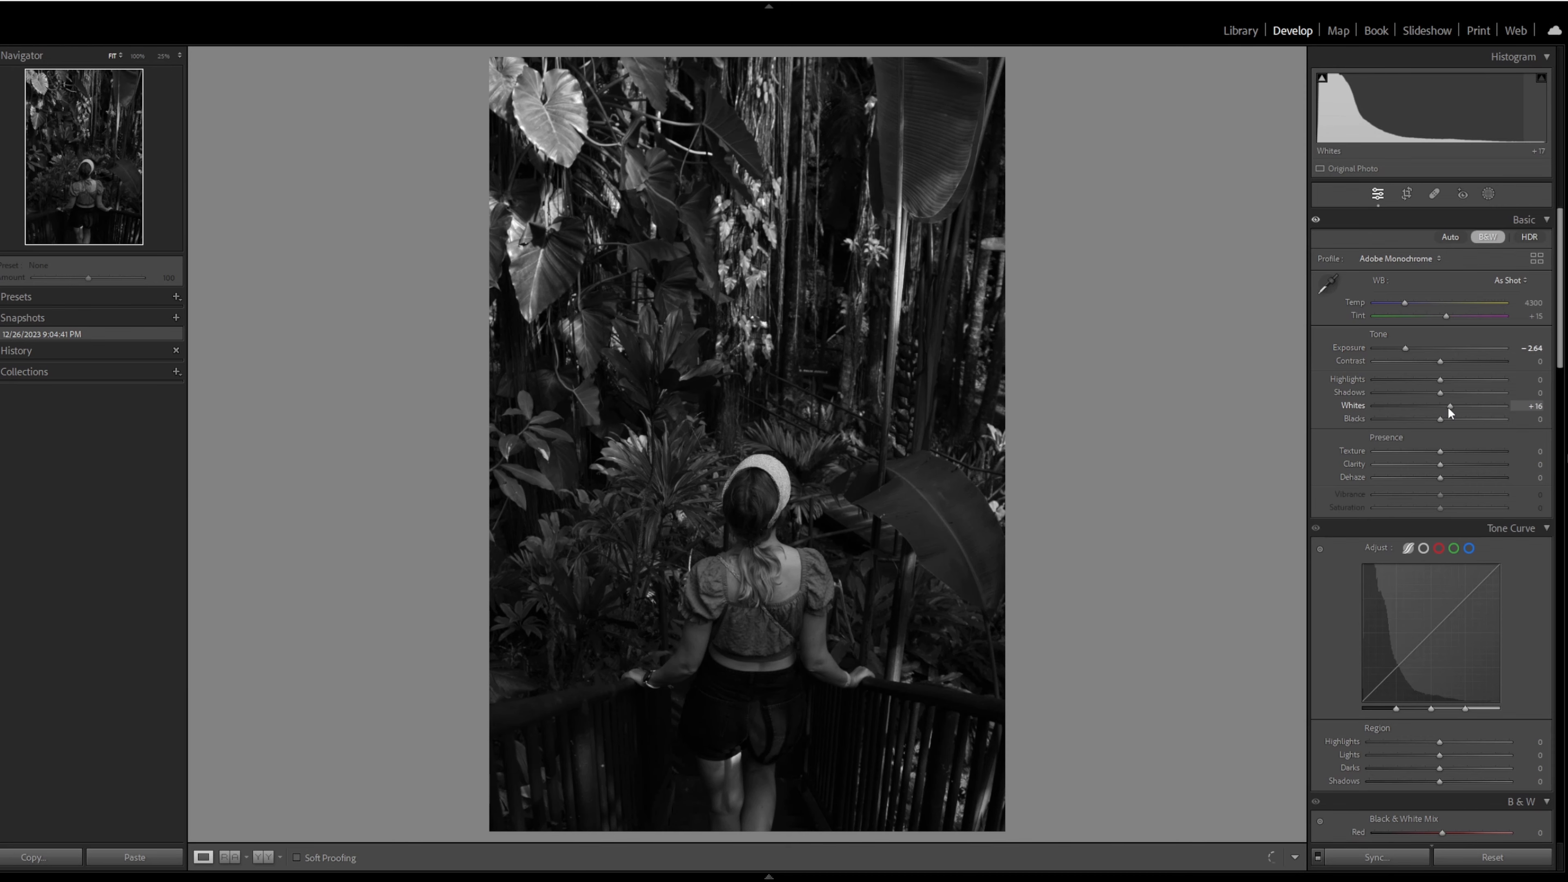
left_click(1450, 466)
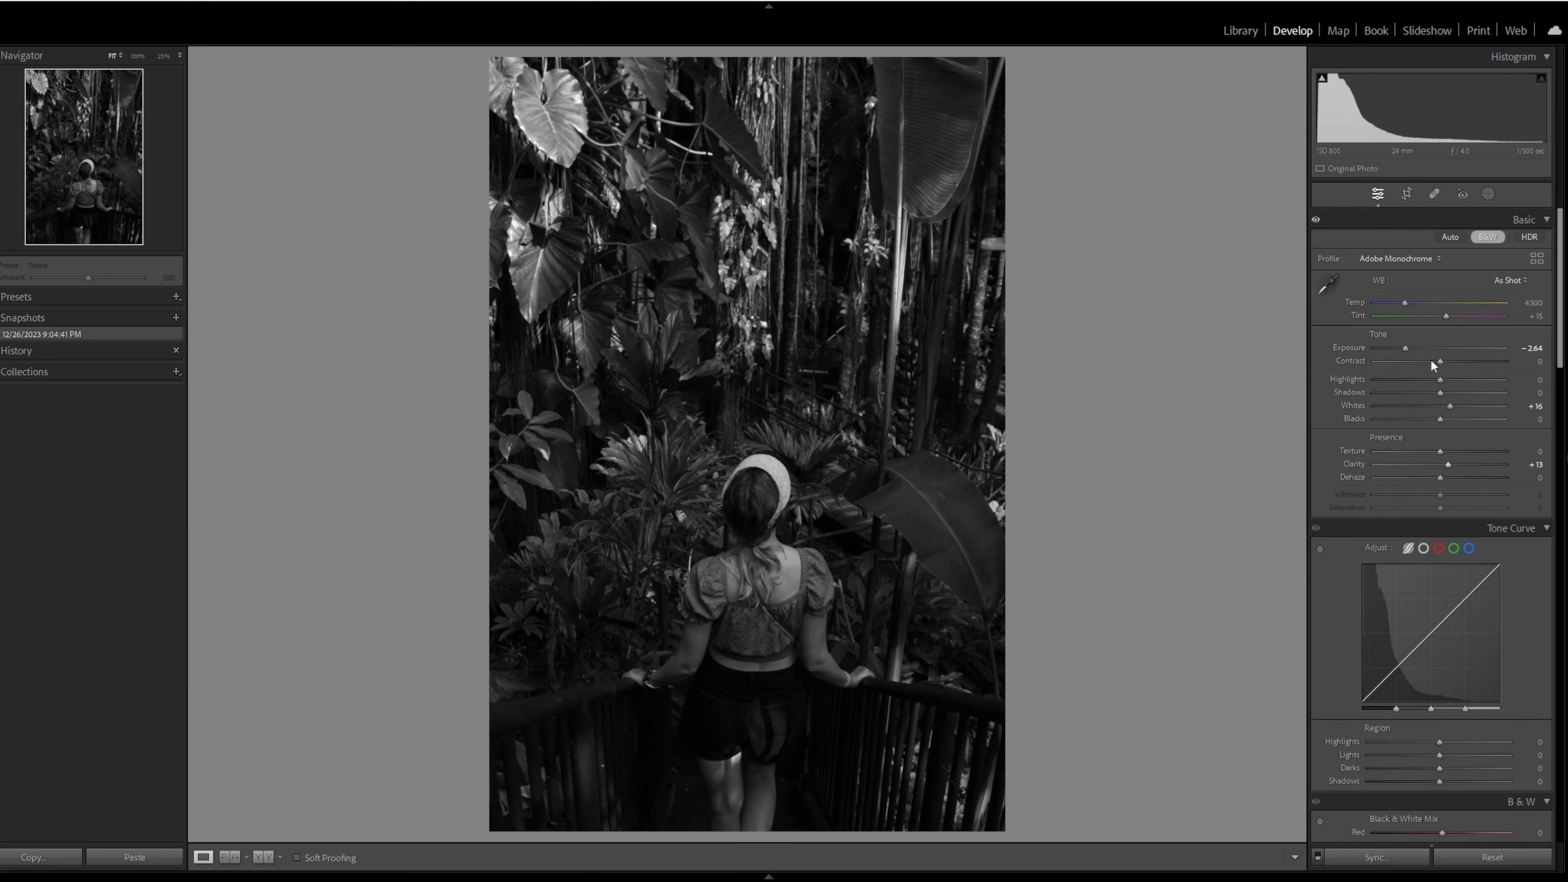
- Add a diagonal linear gradient mask covering the lower-left half of the photo, including the woman and the walkway
left_click(1489, 194)
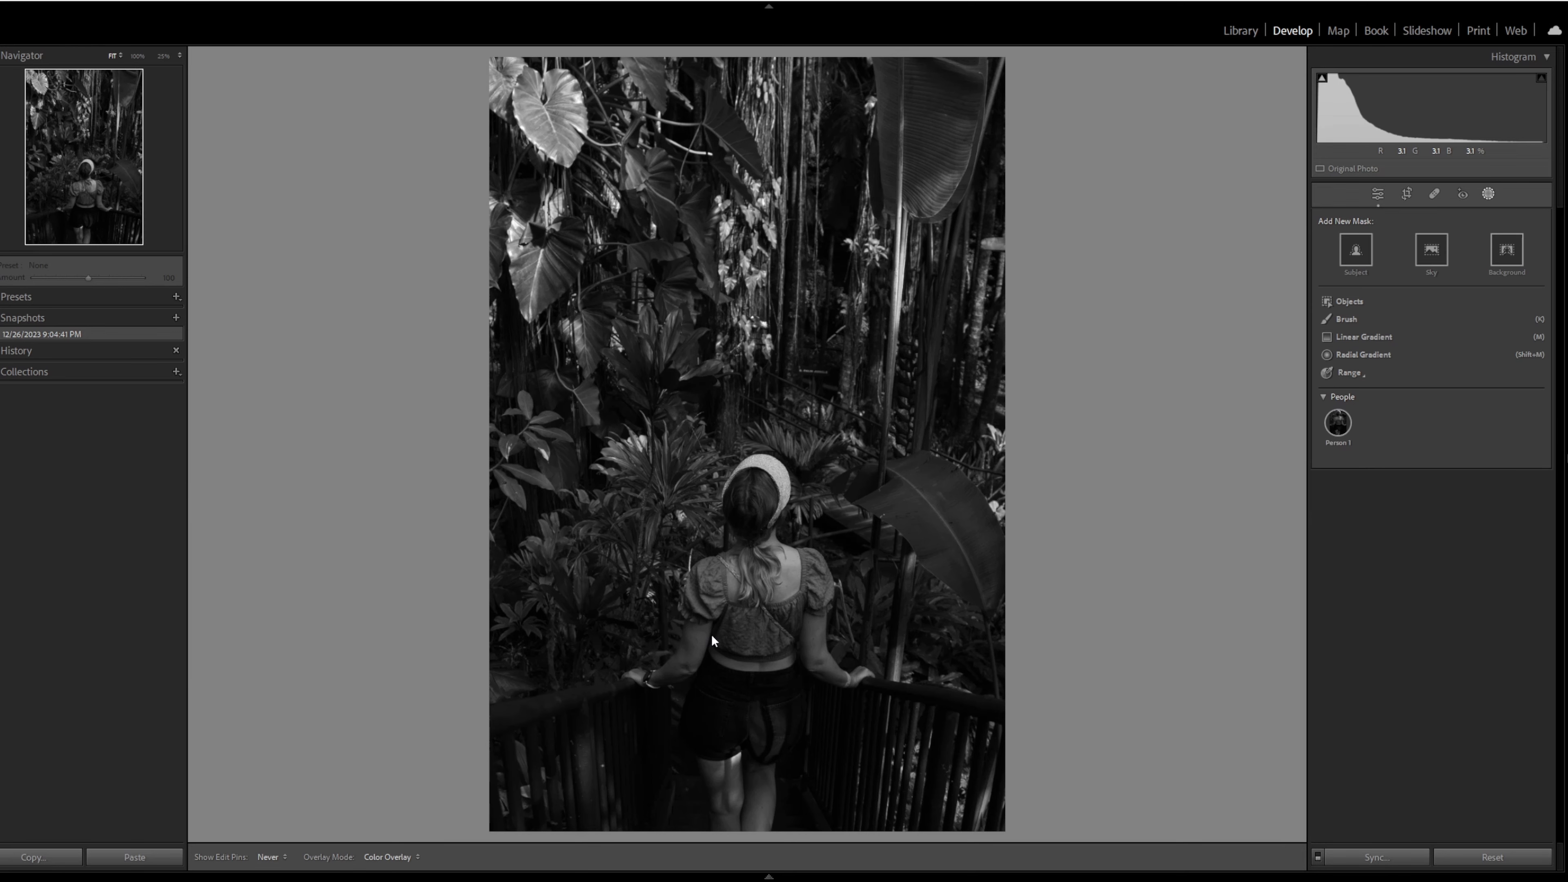
left_click(1362, 339)
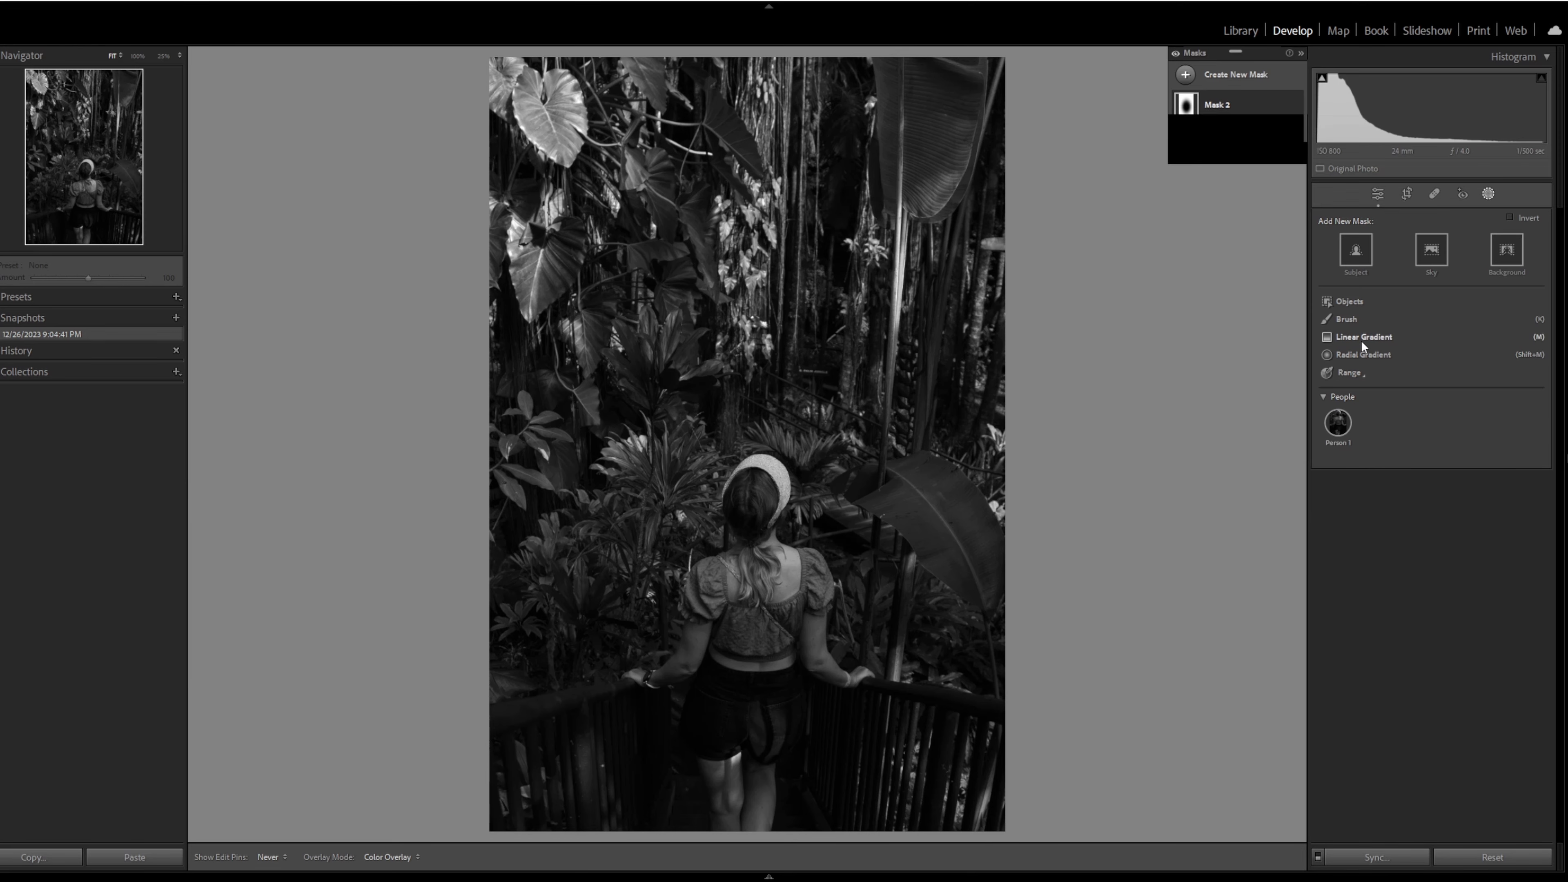
left_click(1363, 341)
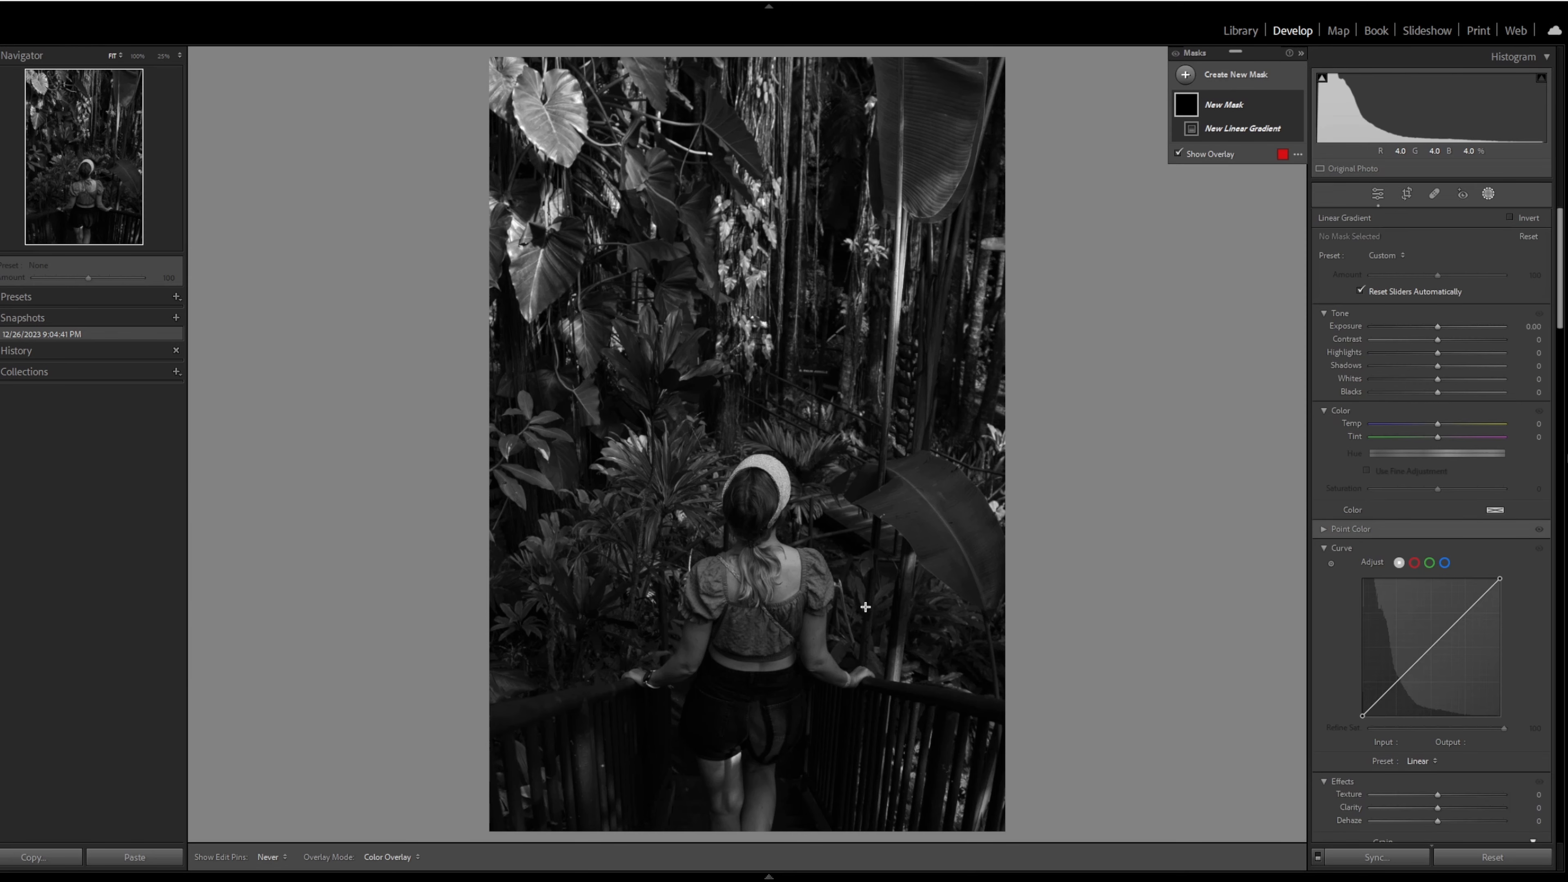
key("Escape")
left_click(1380, 339)
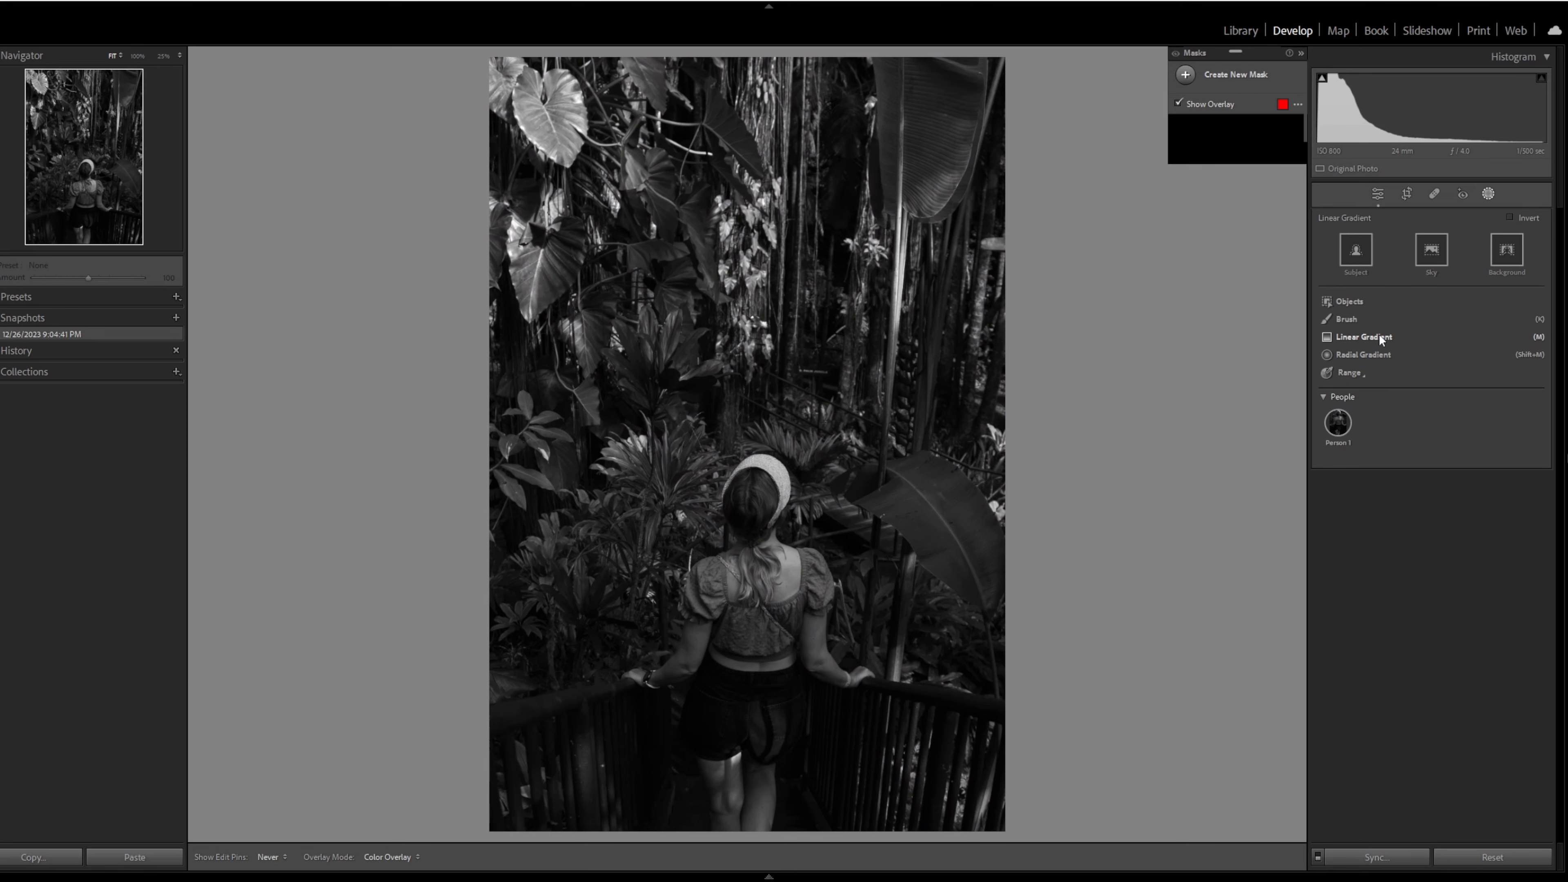
left_click(1380, 339)
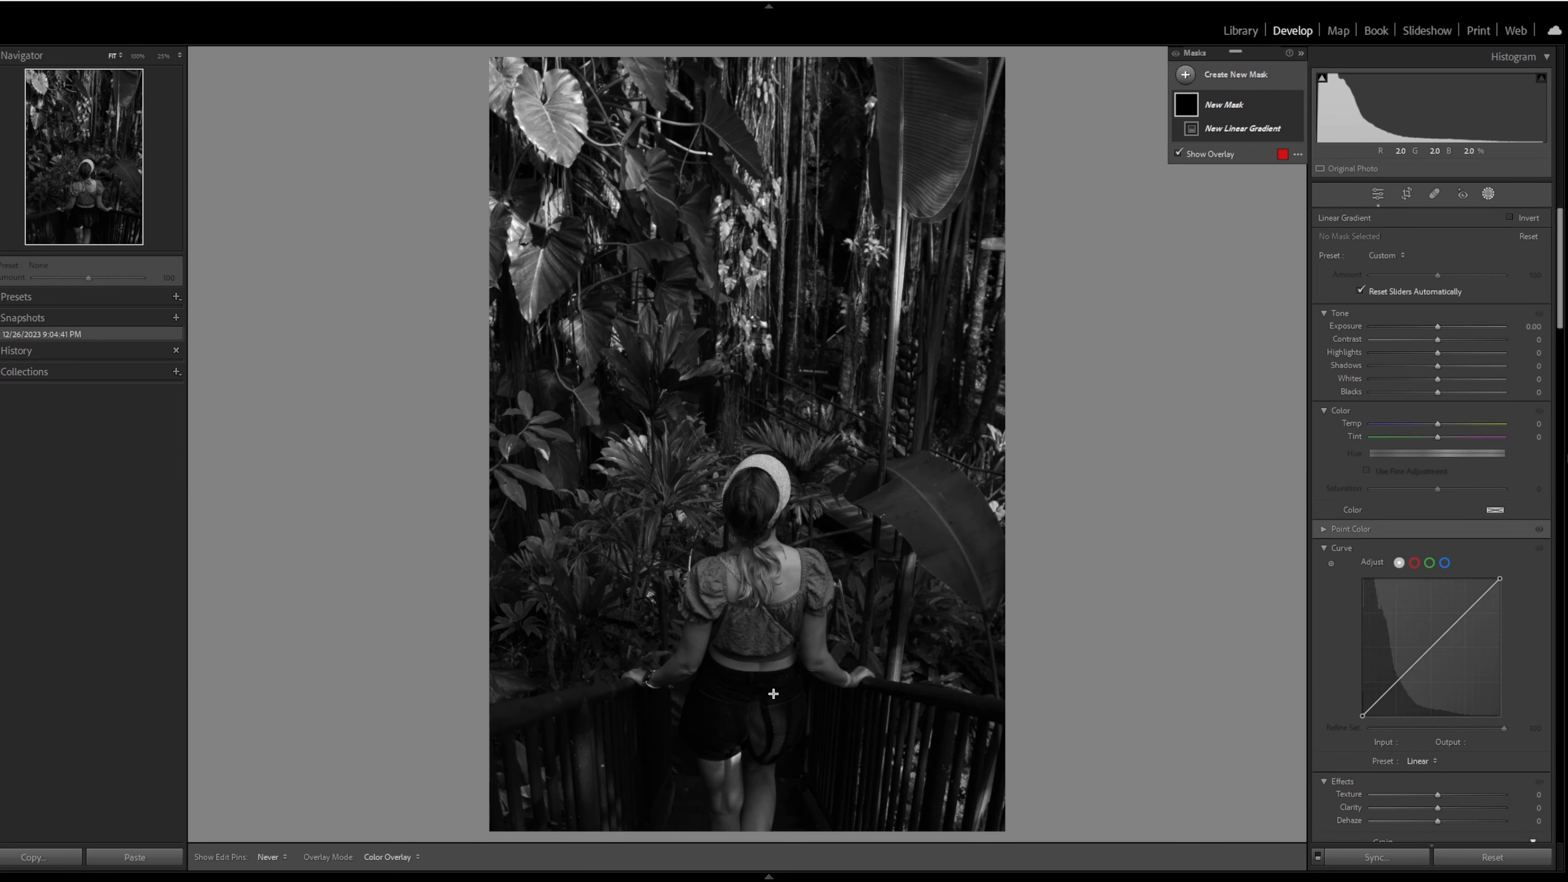
left_click_drag(774, 693, 912, 609)
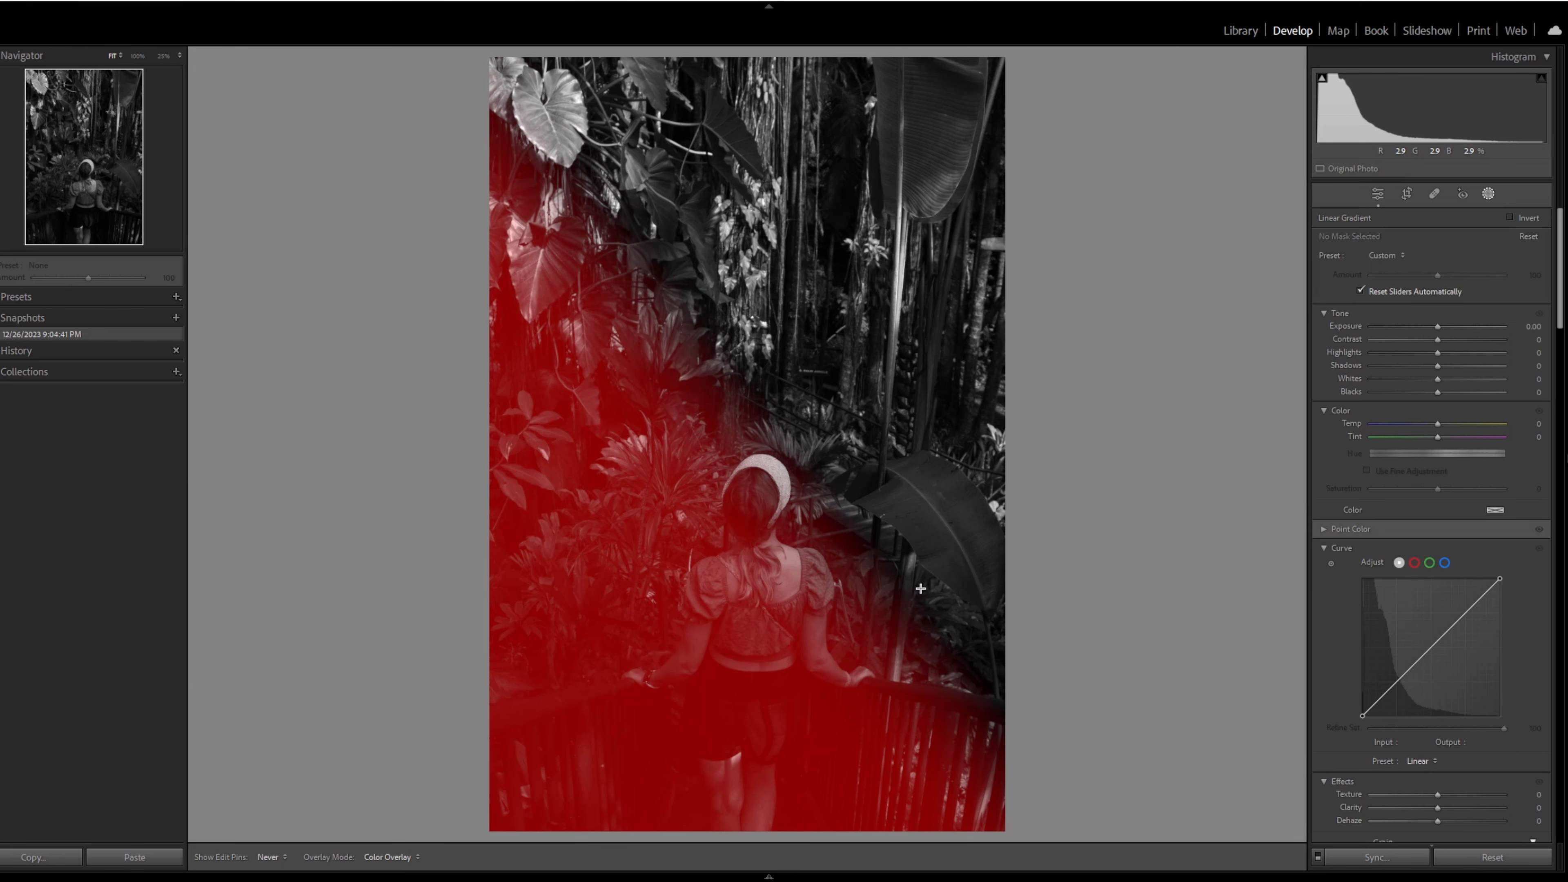
left_click_drag(921, 589, 920, 587)
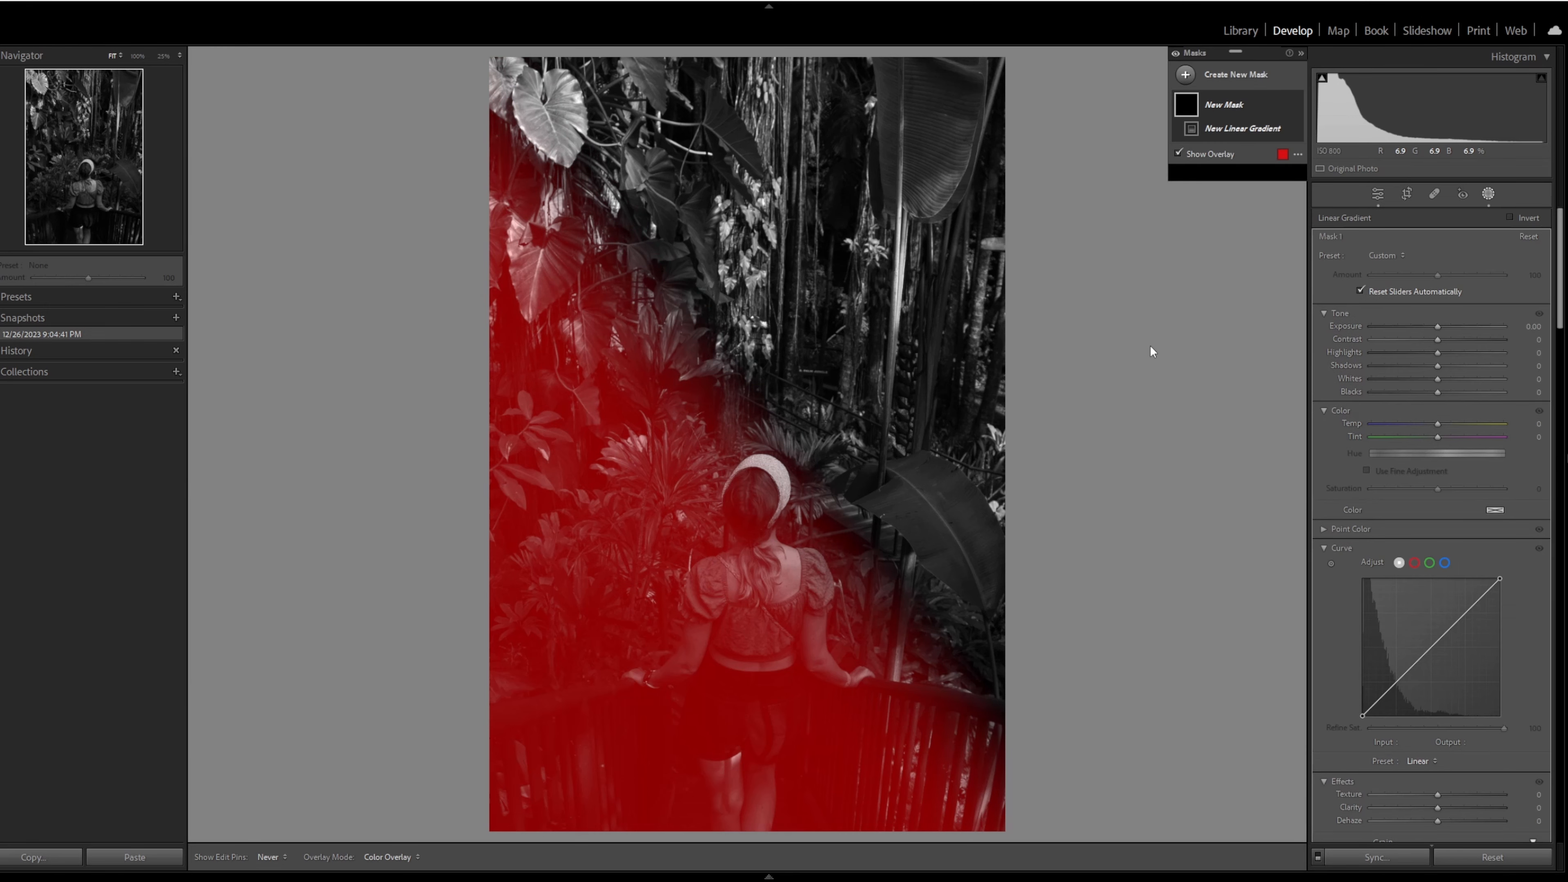
- Subtract a second diagonal linear gradient from the mask's left side, leaving a triangular area over the woman and the walkway
left_click(1263, 149)
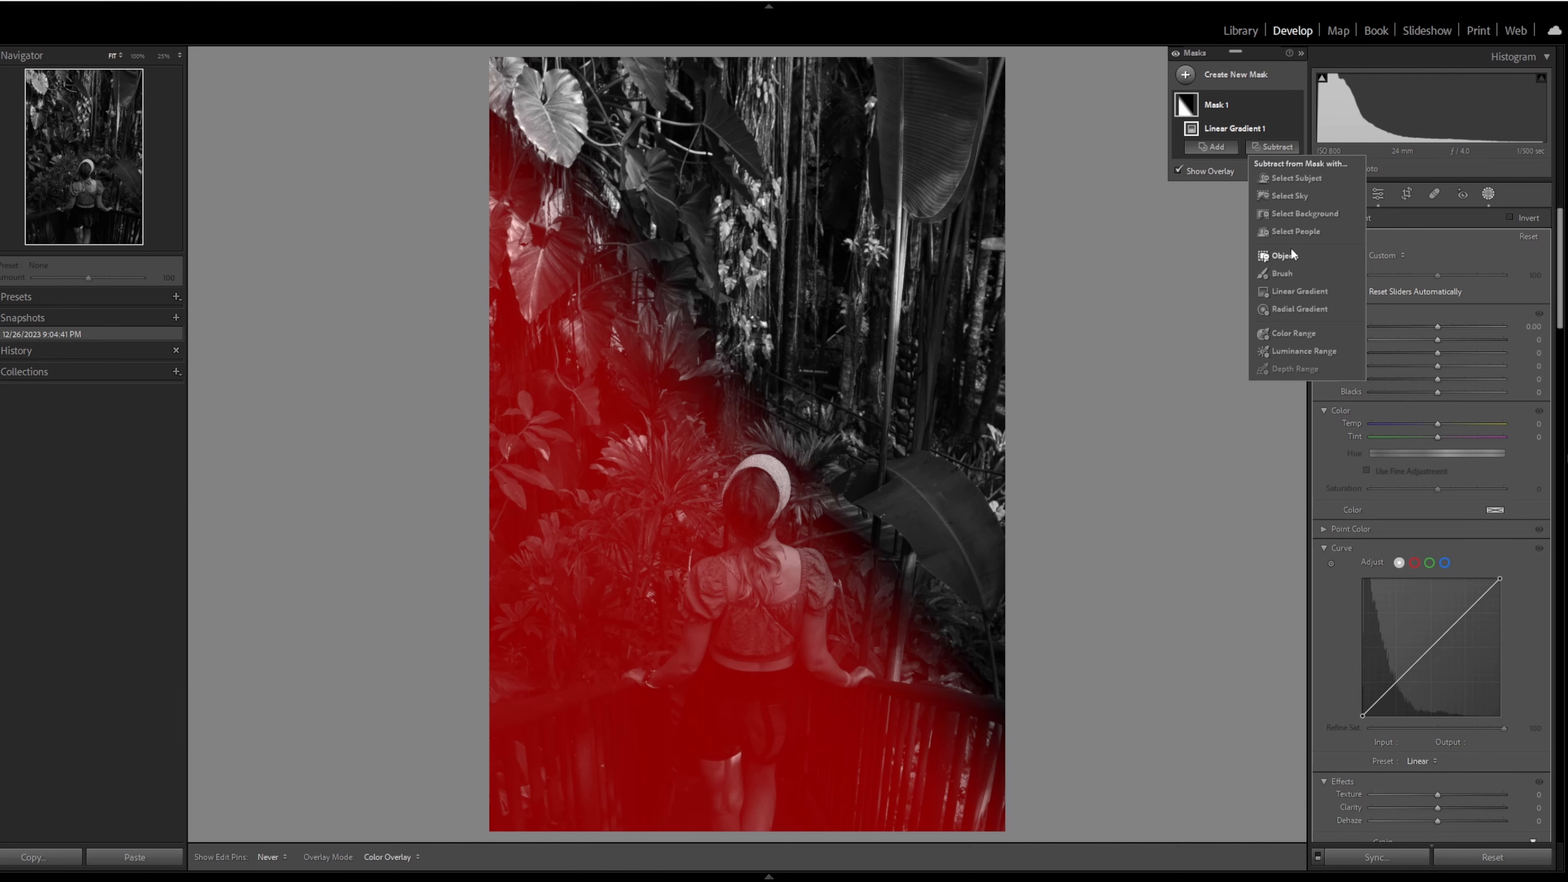
left_click(1303, 293)
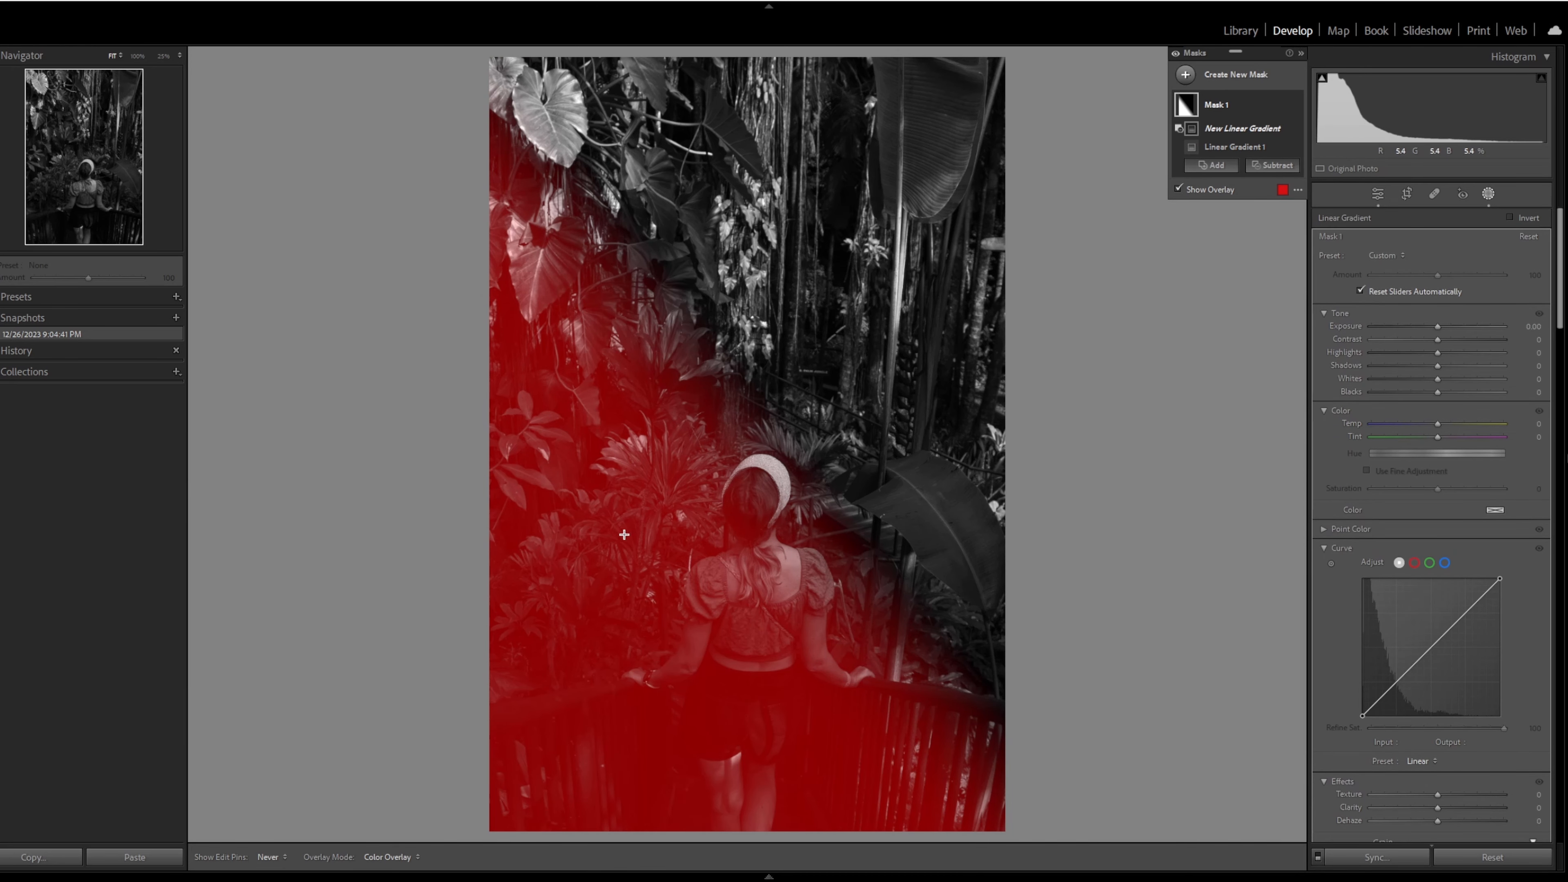
left_click_drag(616, 558, 677, 634)
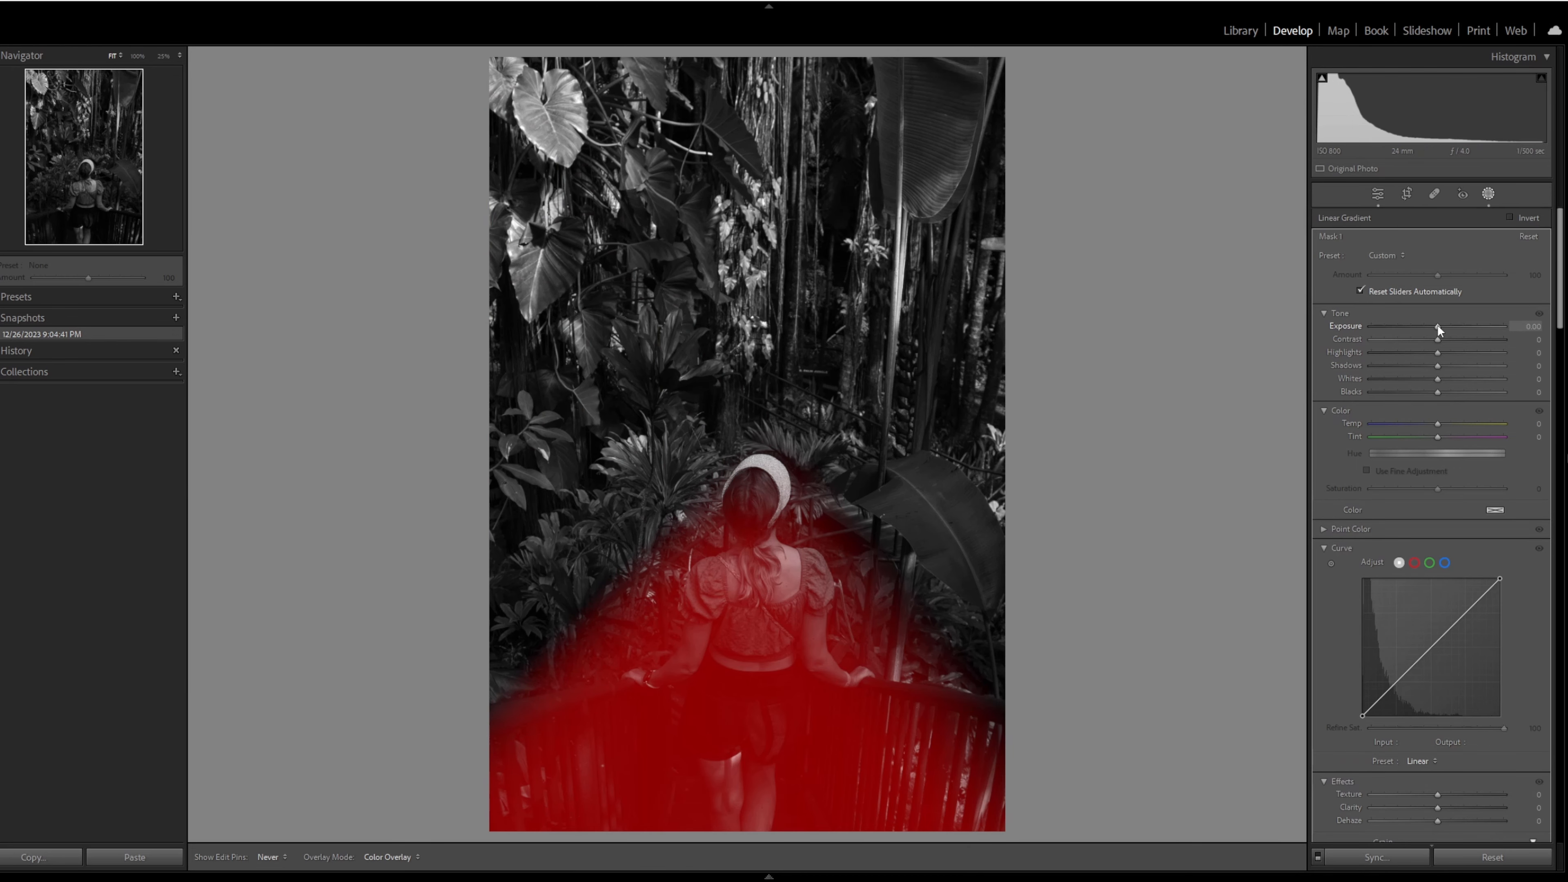
- Set the triangular mask's Exposure to 1.50, Highlights to 22, Whites to 30 and Blacks to -10, and raise its Clarity slightly
left_click_drag(1437, 325, 1453, 354)
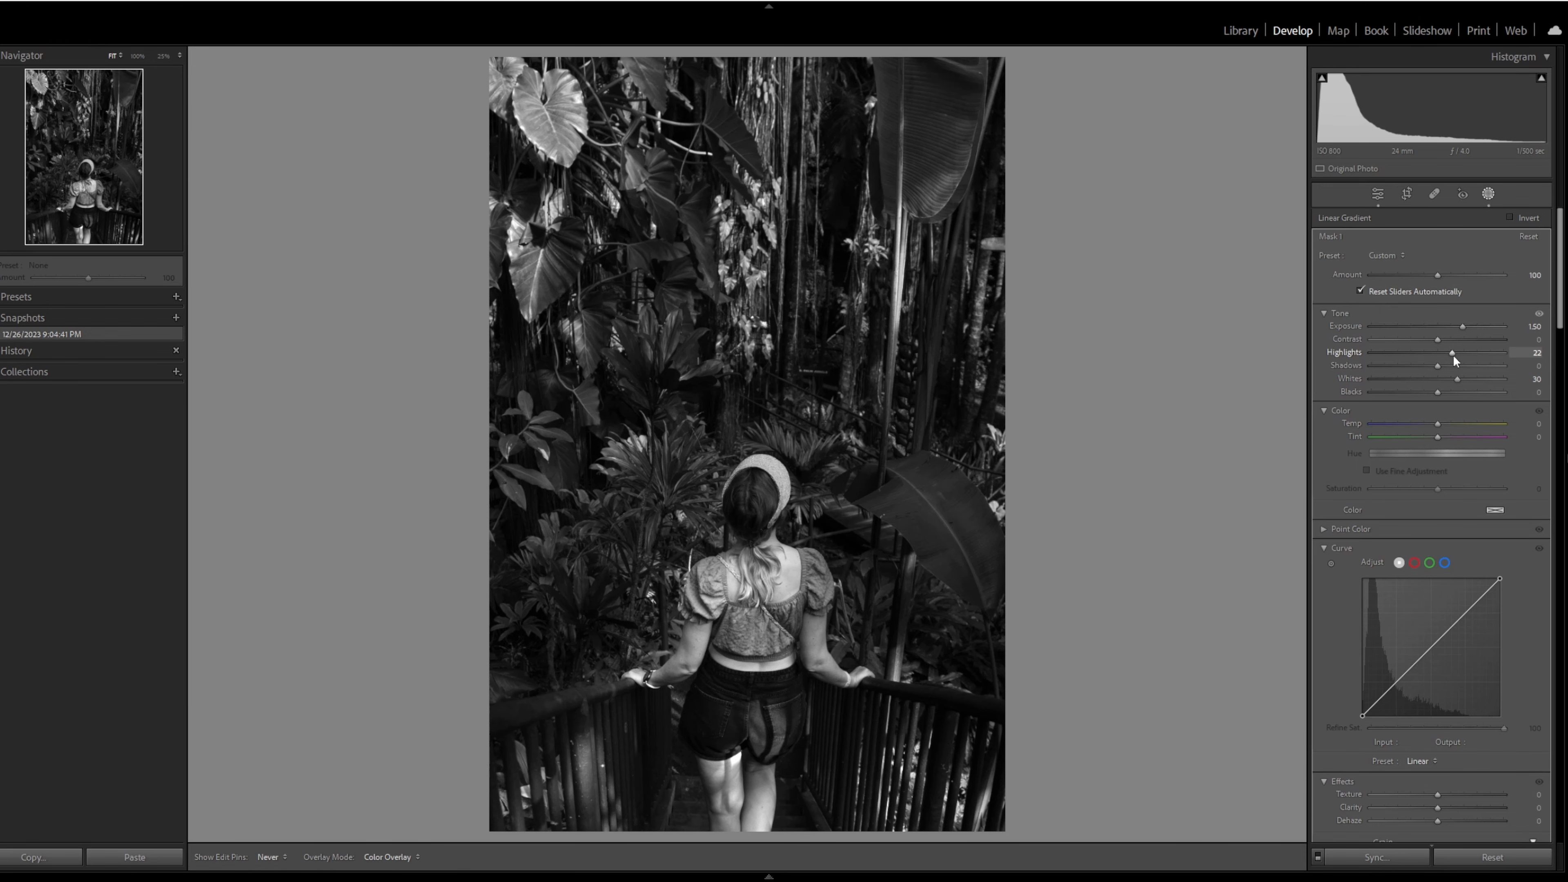
left_click_drag(1453, 354, 1432, 393)
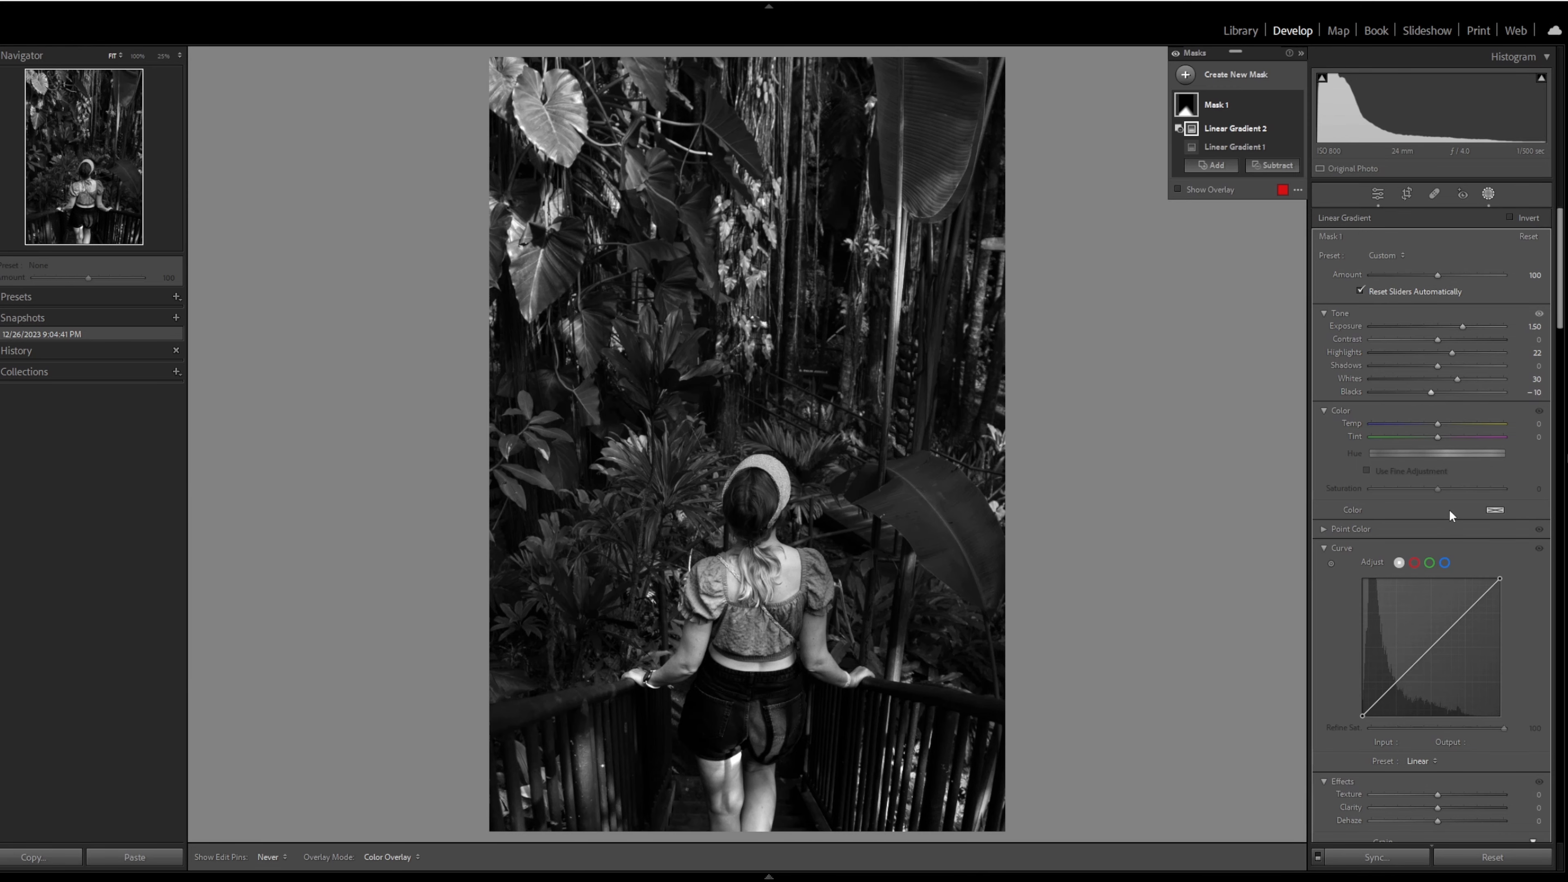
left_click_drag(1433, 808, 1441, 802)
key("Escape")
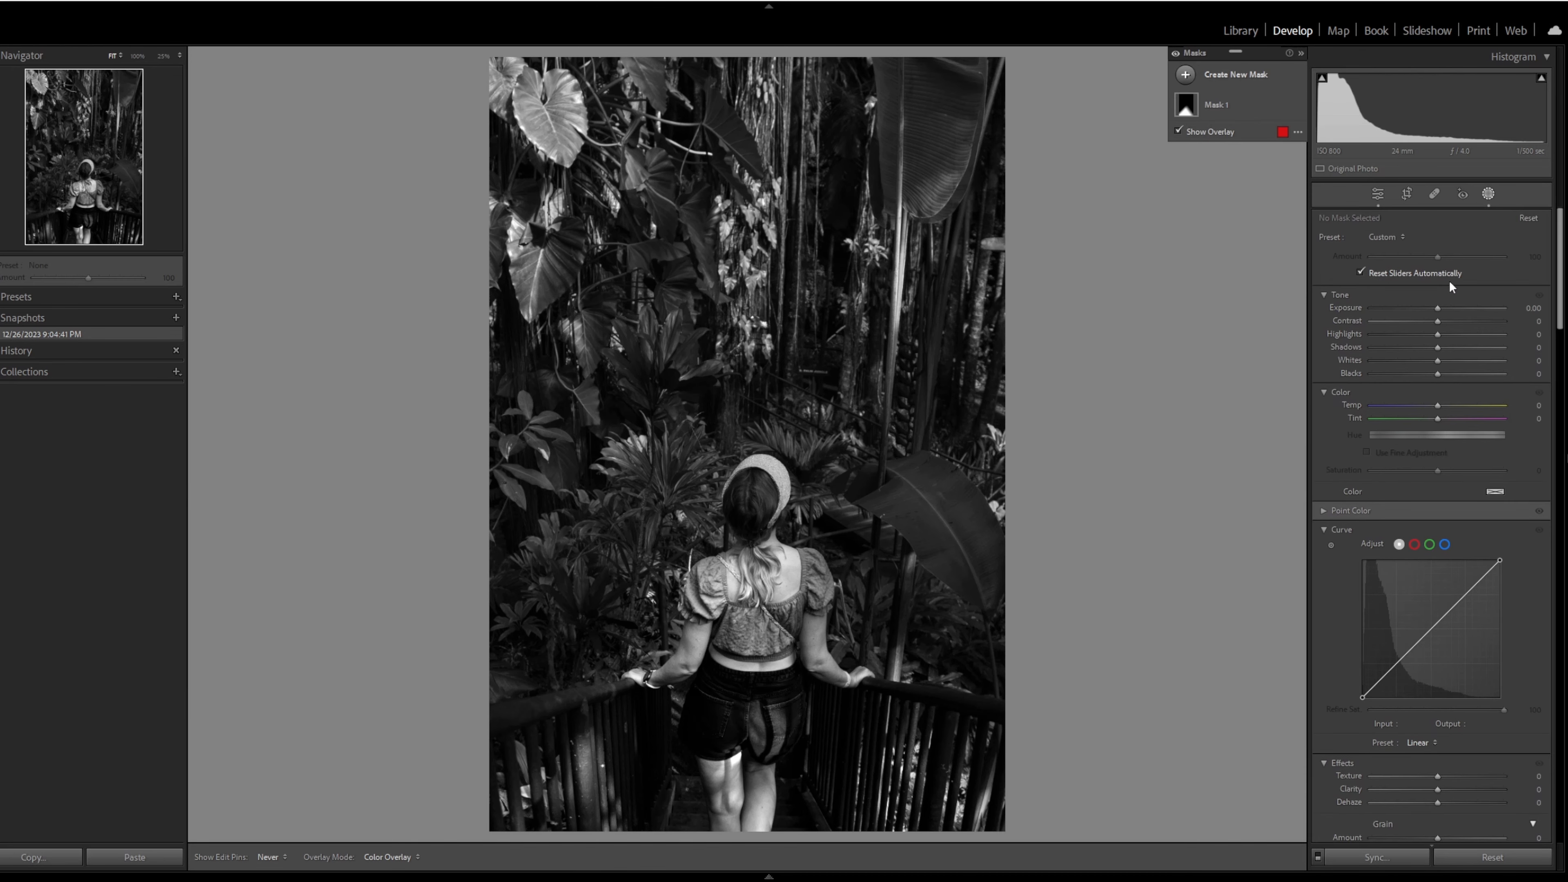
- Leave masking, return the photo to color and compare it with the original side by side
key("shift+w")
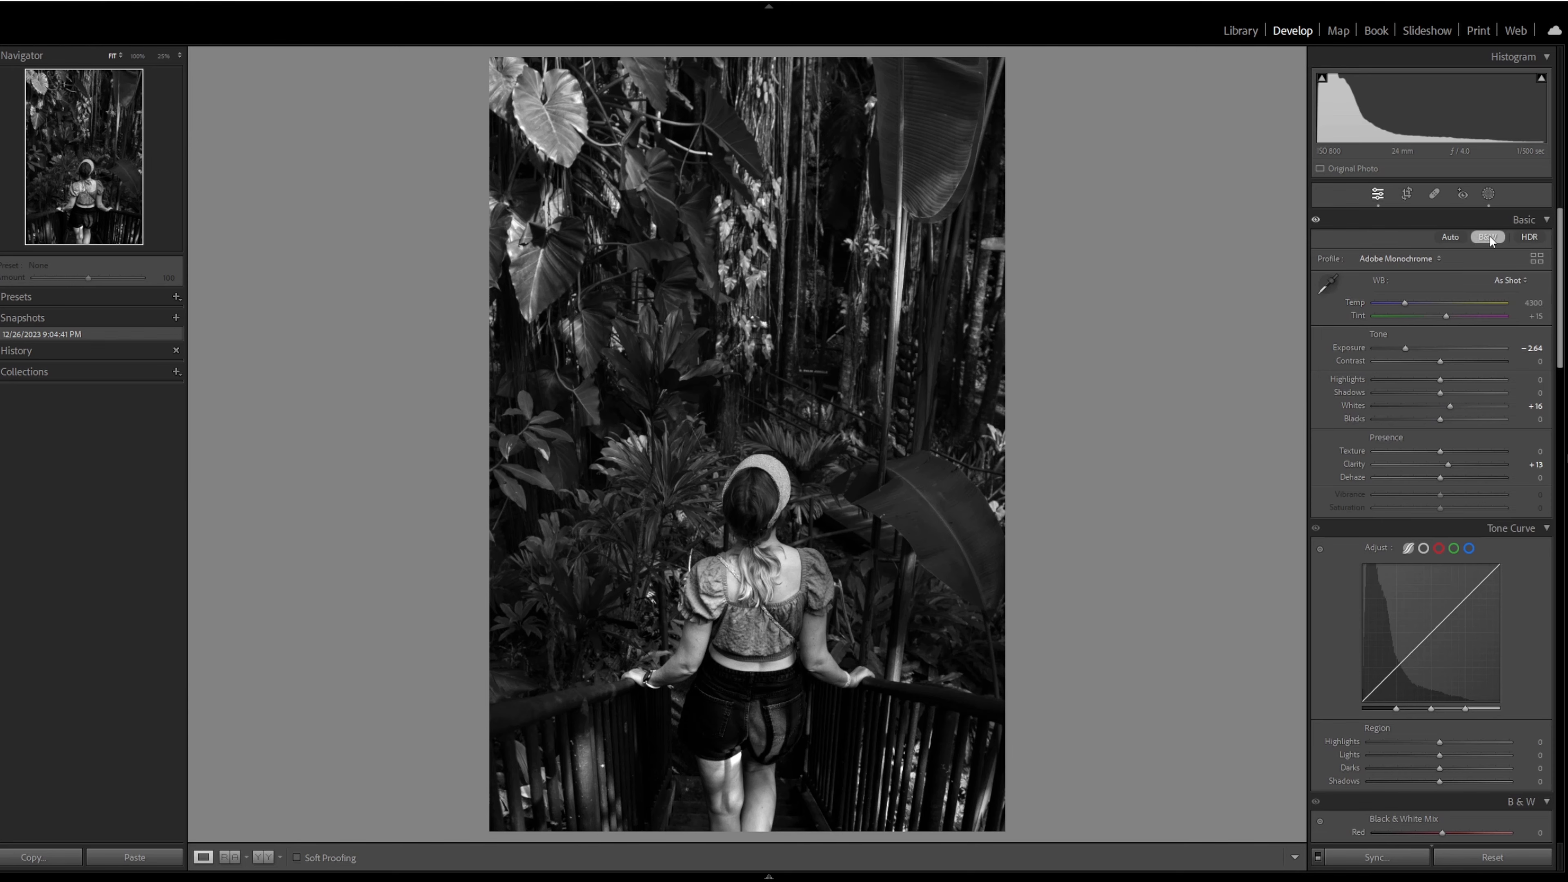
left_click(1489, 238)
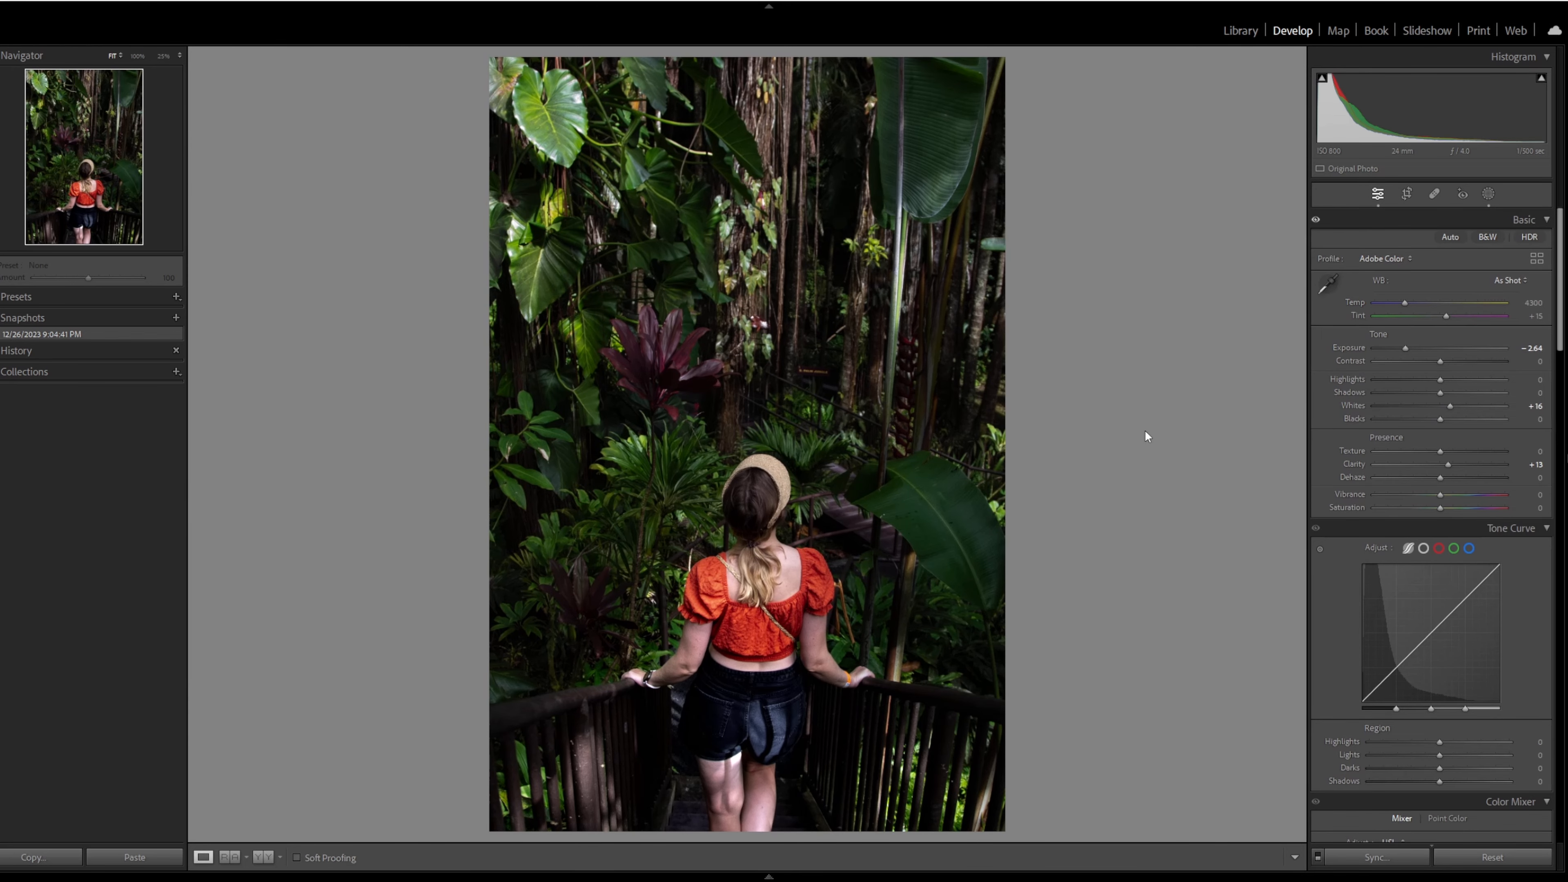
key("y")
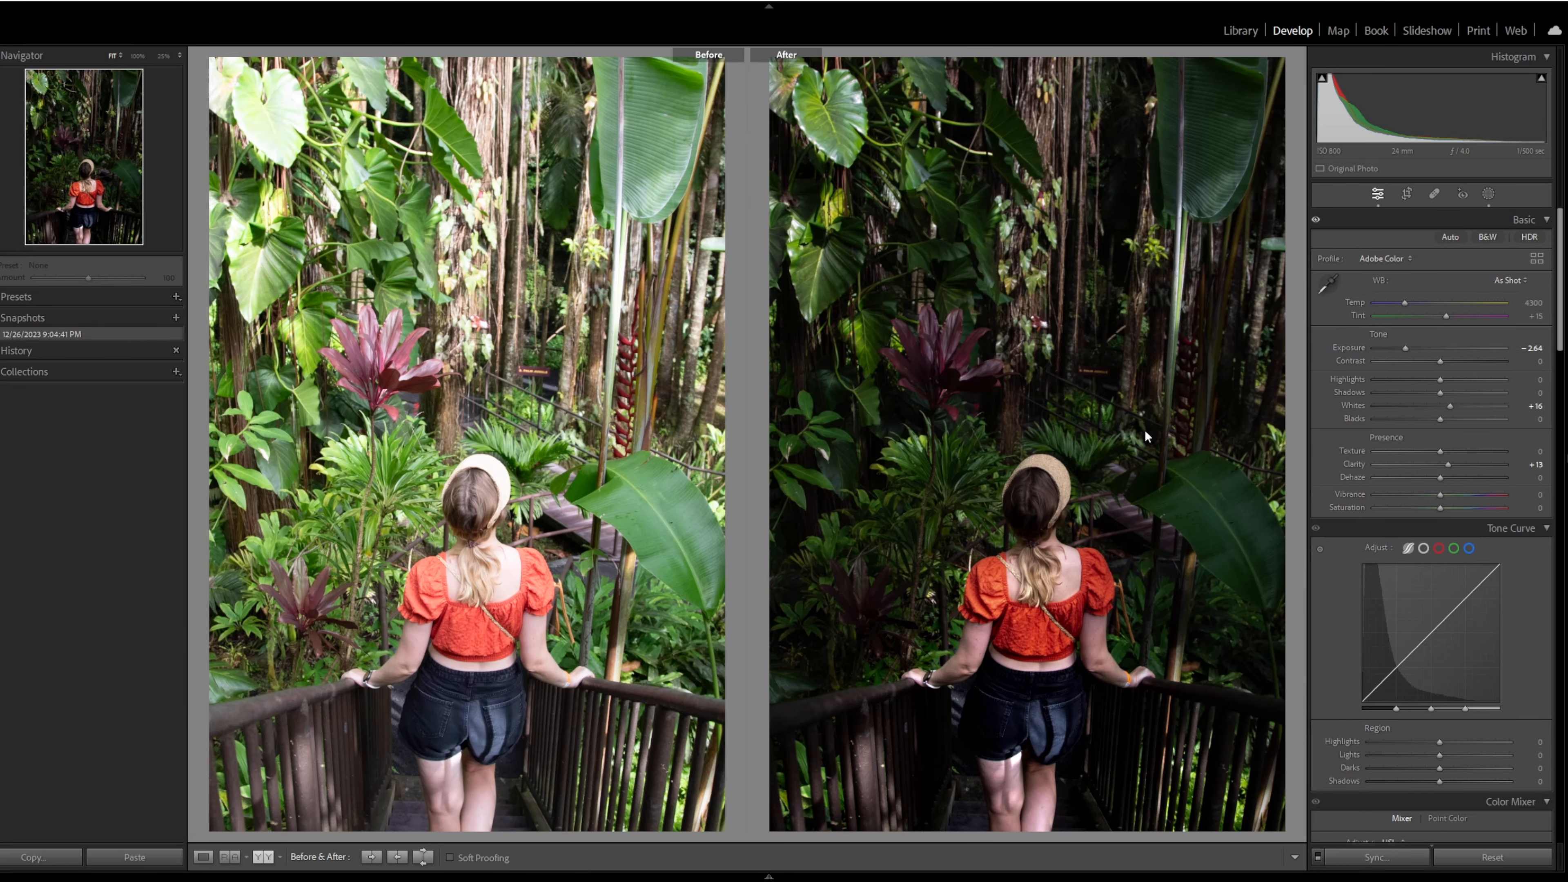
key("y")
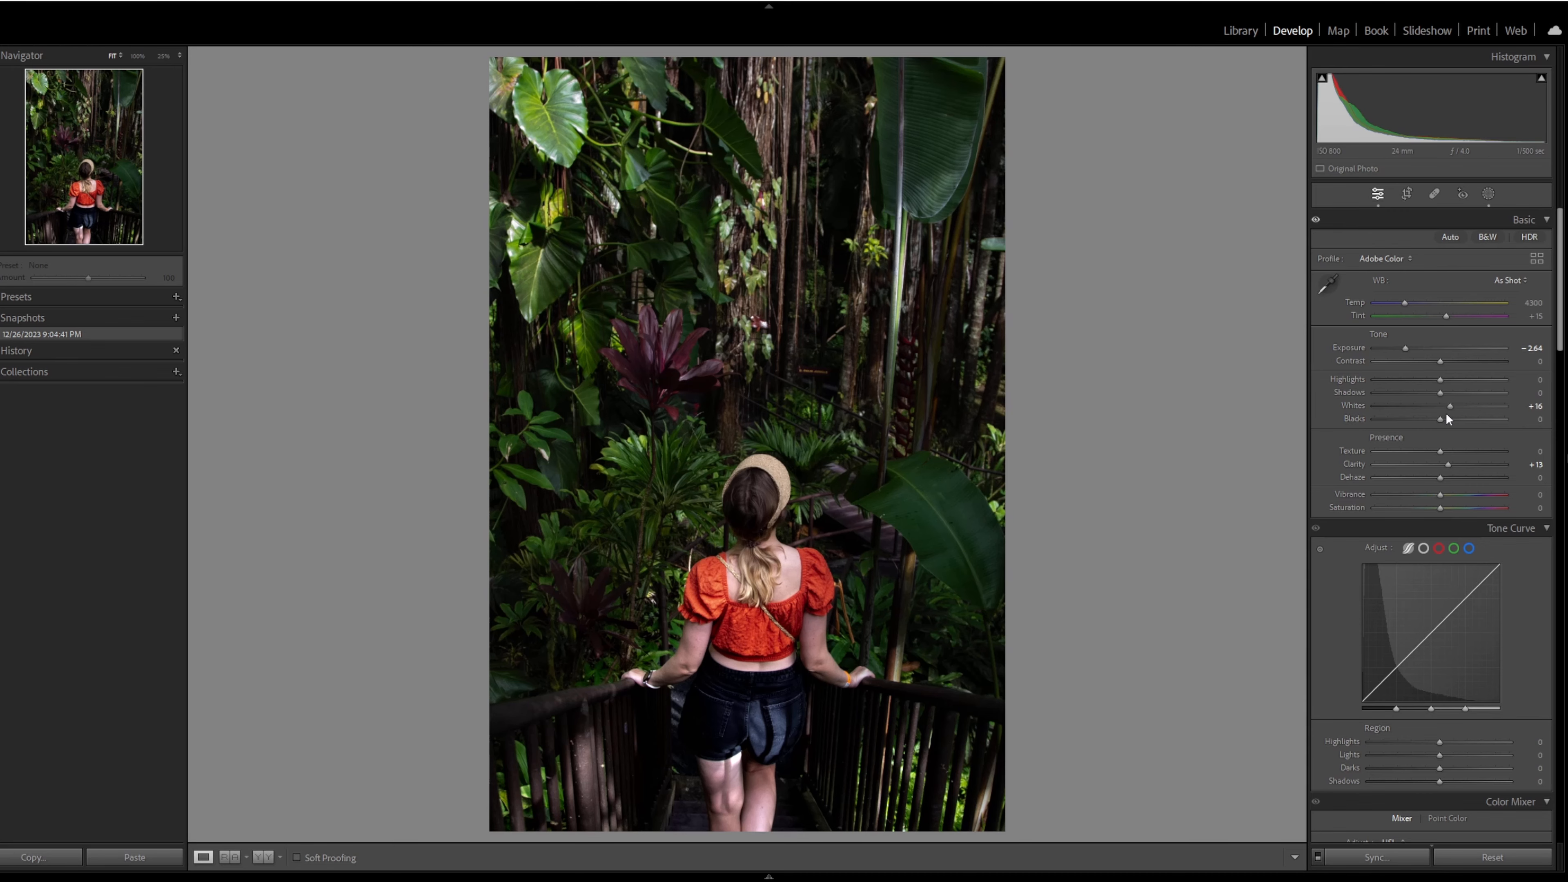
- Slightly raise the saturation of the red and green primaries in the camera calibration settings
scroll(1419, 467, "down", 20)
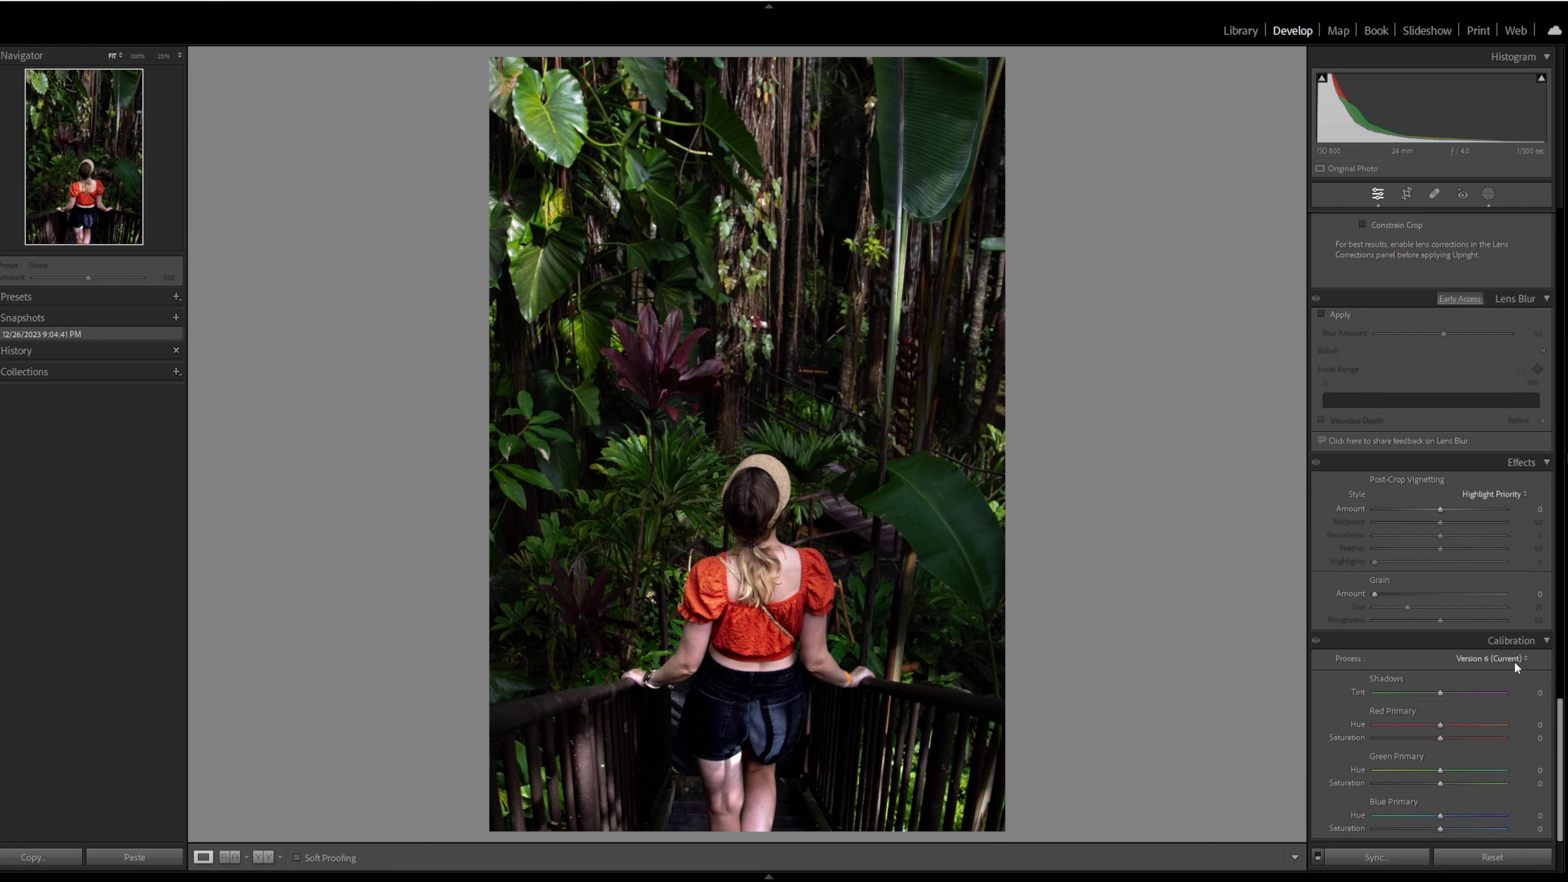
left_click(1449, 738)
left_click(1450, 783)
- Set the photo's global Highlights to +9 and Shadows to +2
scroll(1456, 687, "up", 15)
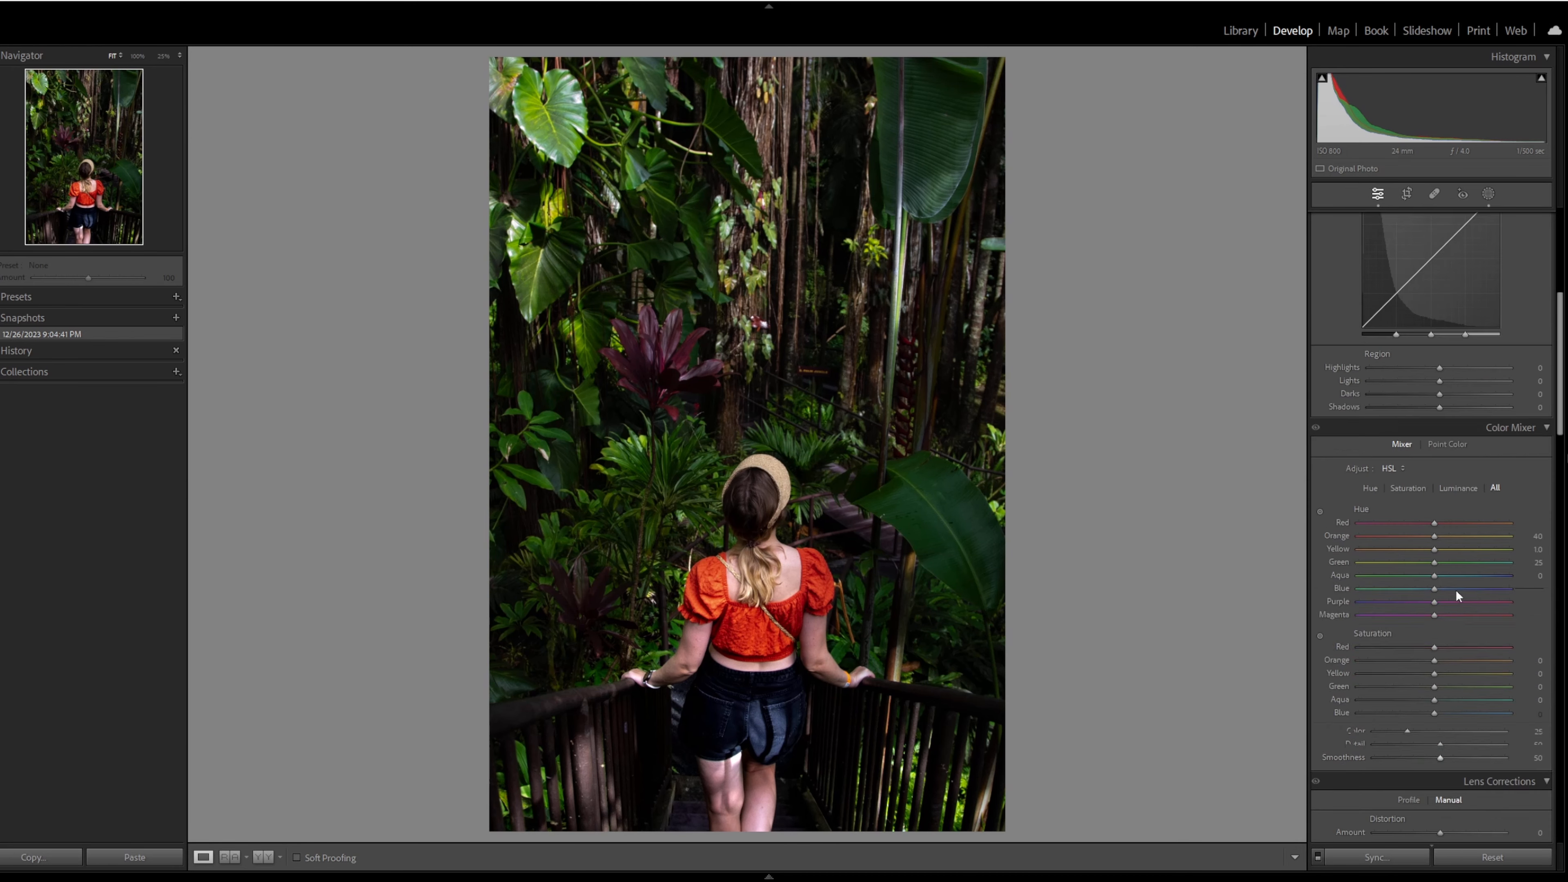
scroll(1455, 589, "up", 6)
scroll(1449, 378, "up", 2)
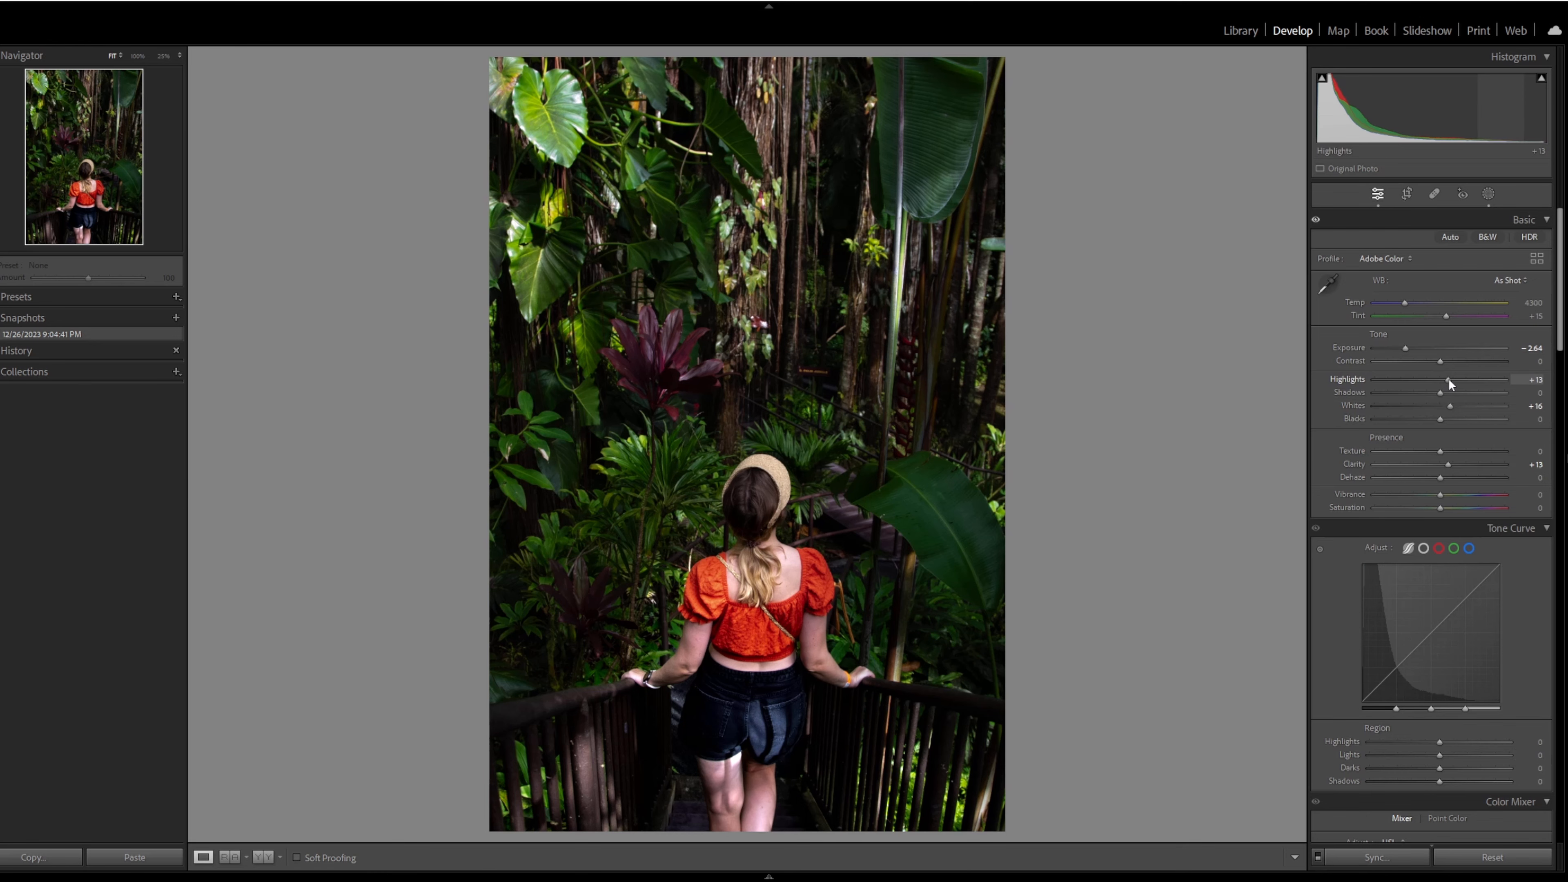
left_click_drag(1440, 393, 1445, 393)
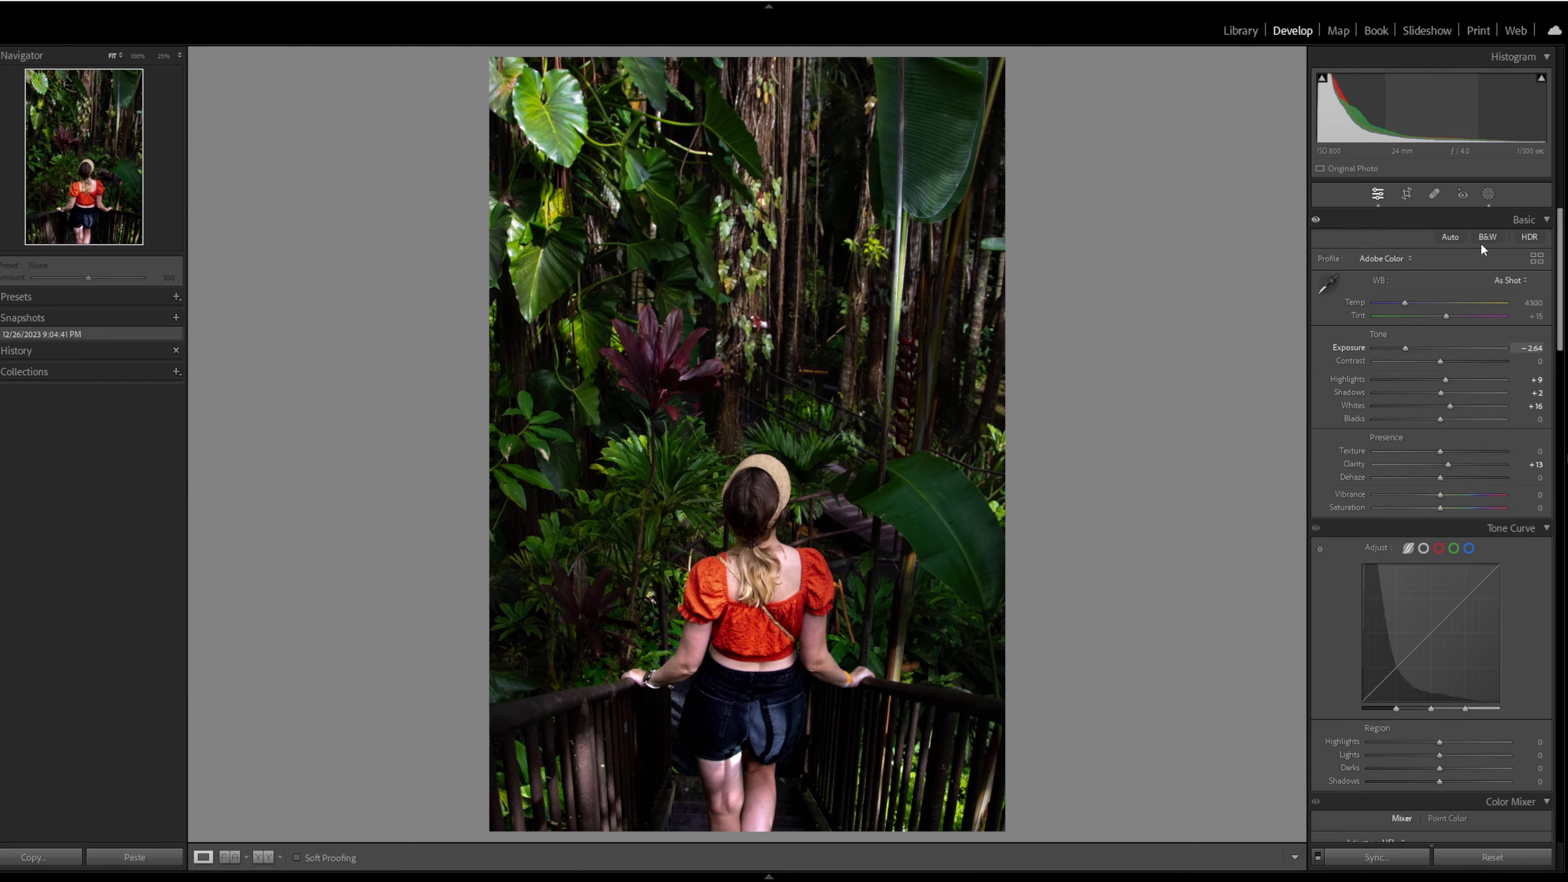
- Create a tall radial gradient mask centered on the woman's head, spanning most of the photo's height
left_click(1489, 194)
left_click(1214, 75)
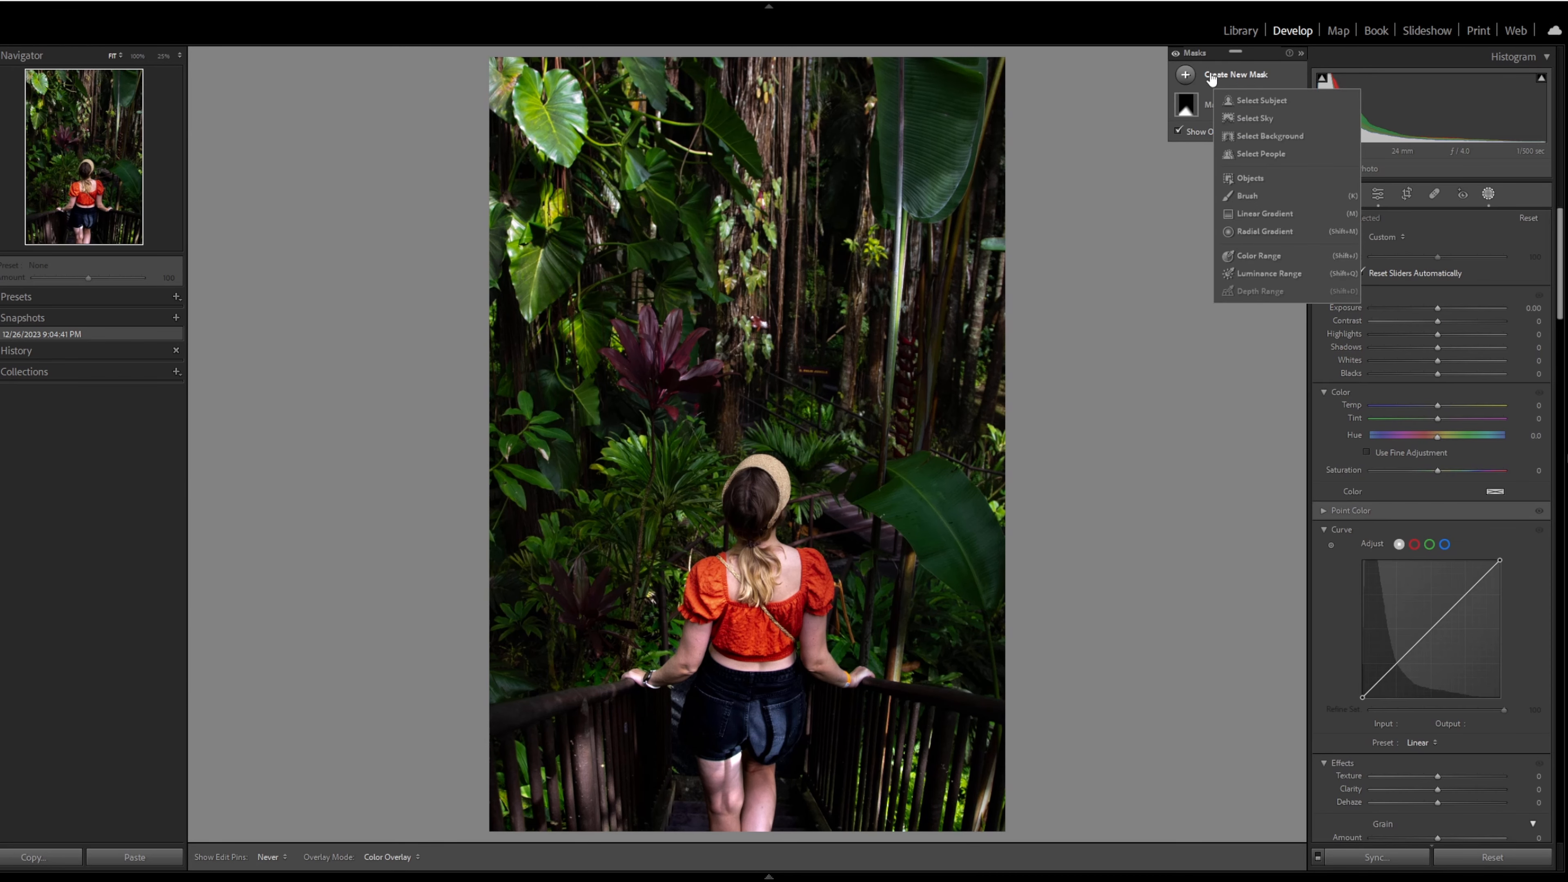
left_click(1278, 230)
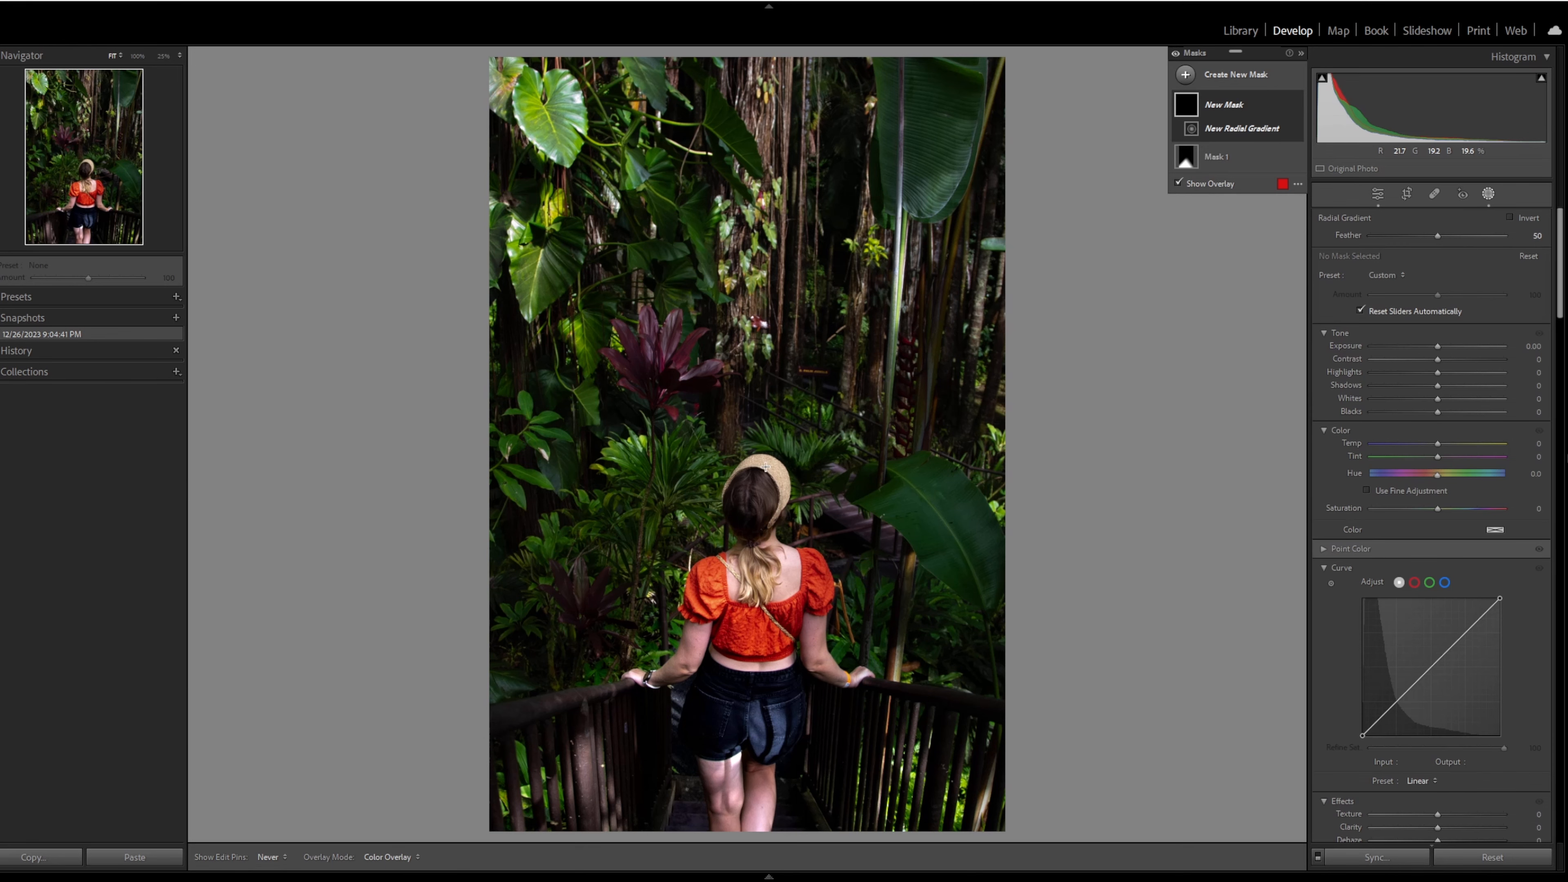
mouse_move(745, 504)
left_mouse_down()
mouse_move(860, 286)
mouse_move(915, 250)
left_mouse_up()
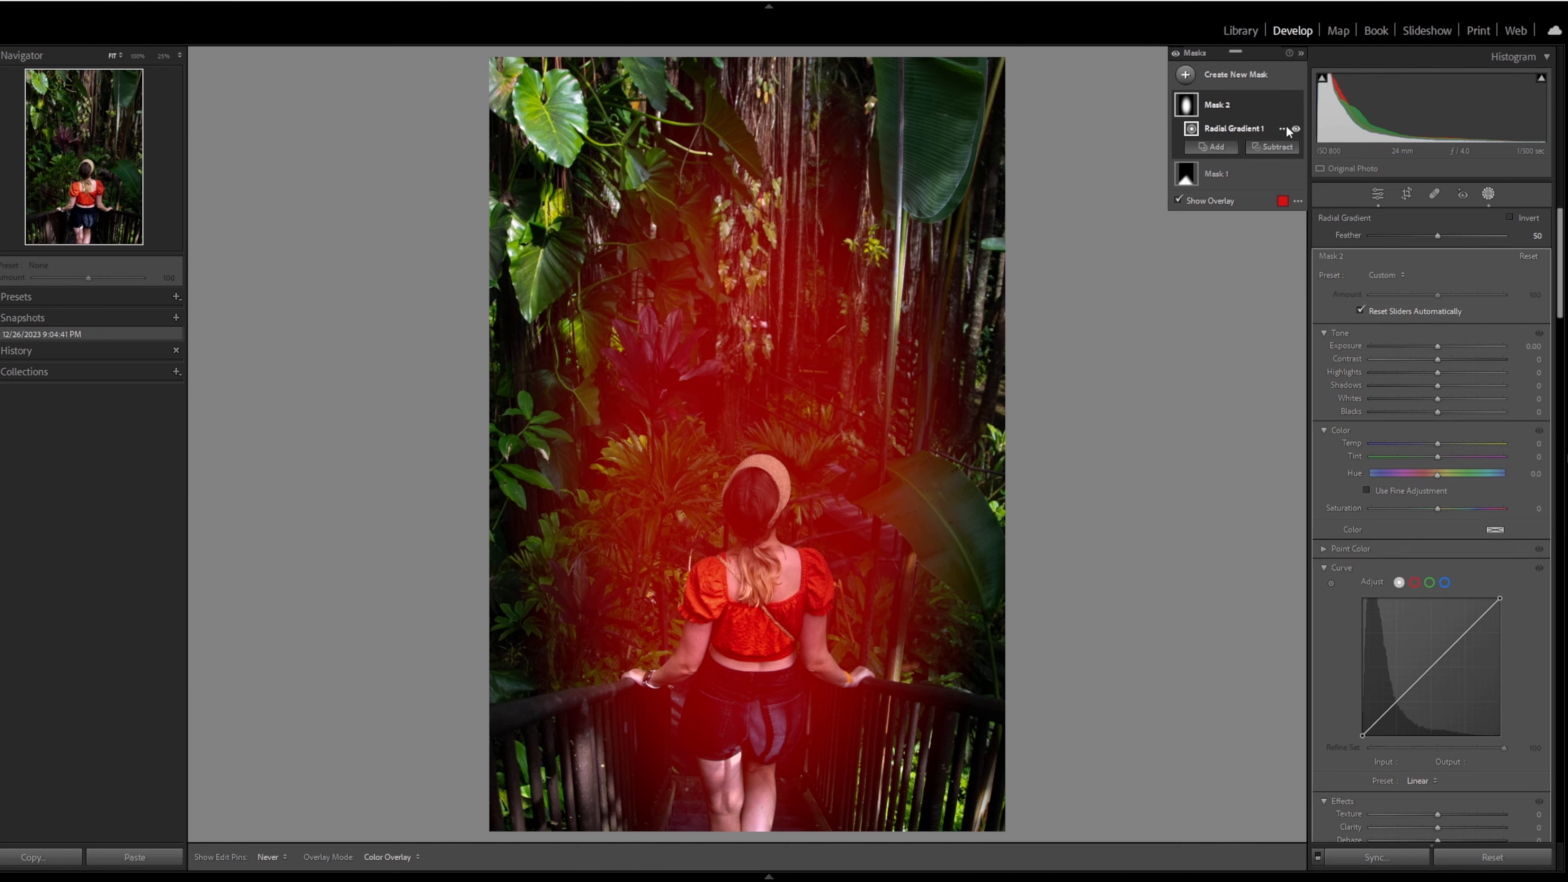
- Duplicate and invert the radial mask, and slightly lower the inverted copy's Exposure to darken the surroundings
left_click(1283, 104)
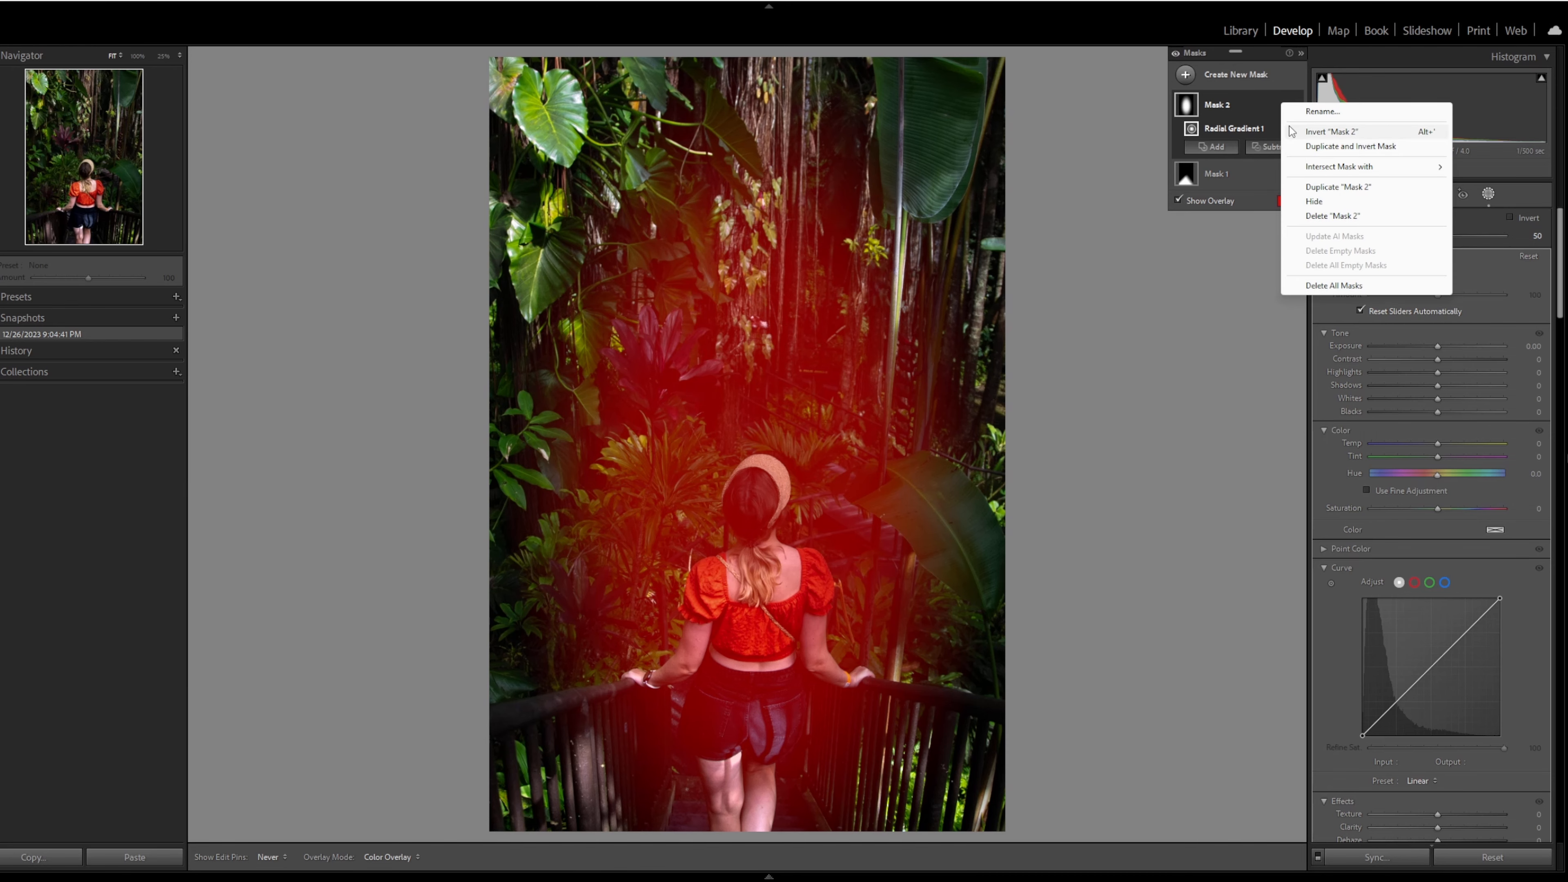
left_click(1311, 152)
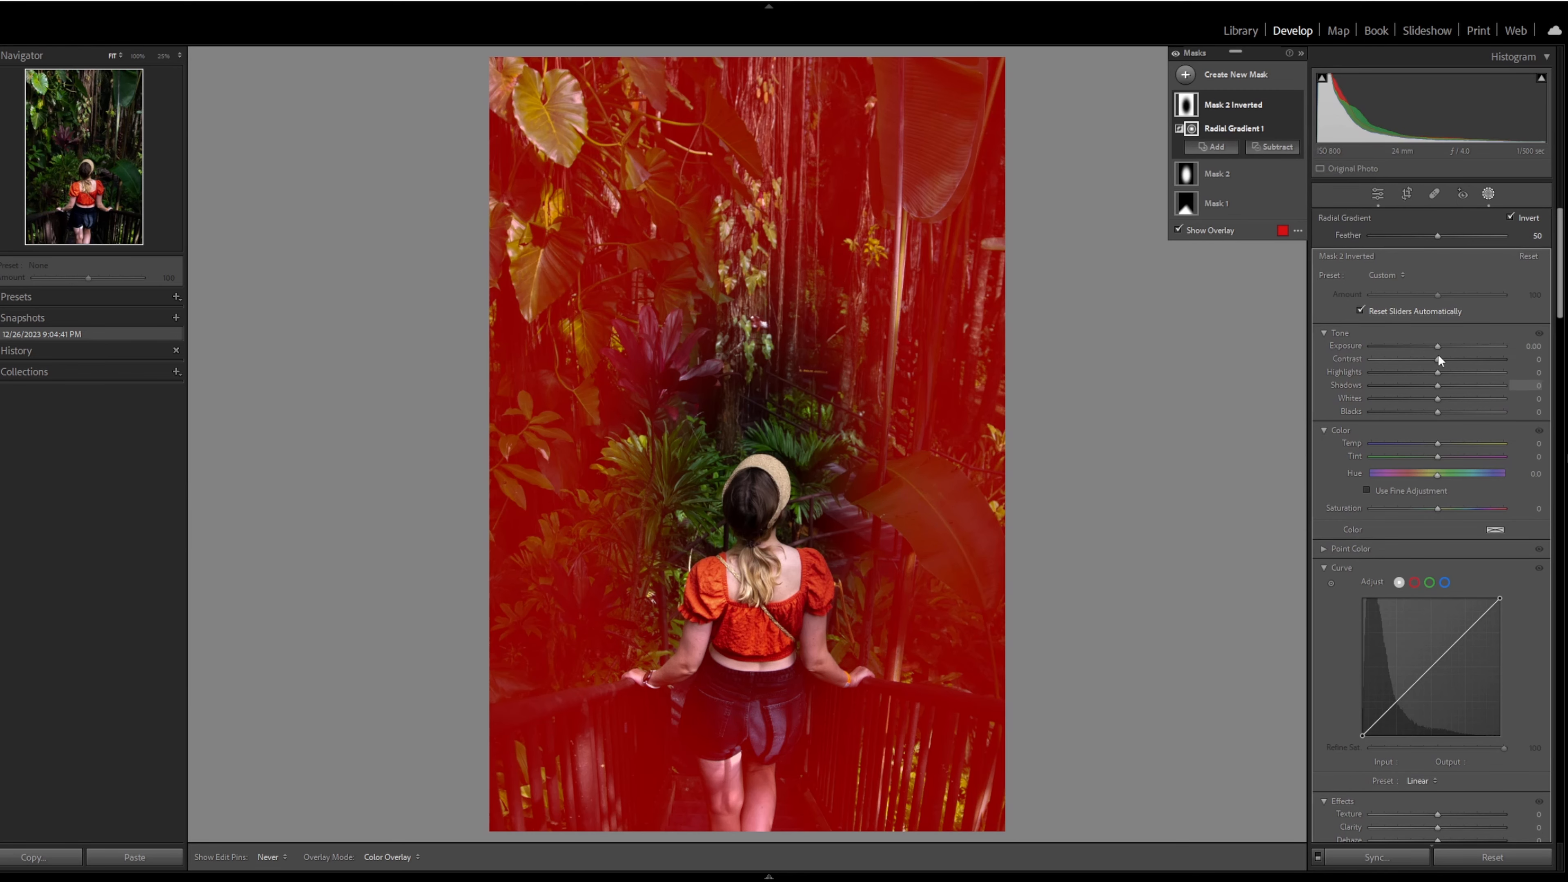
left_click_drag(1439, 346, 1431, 344)
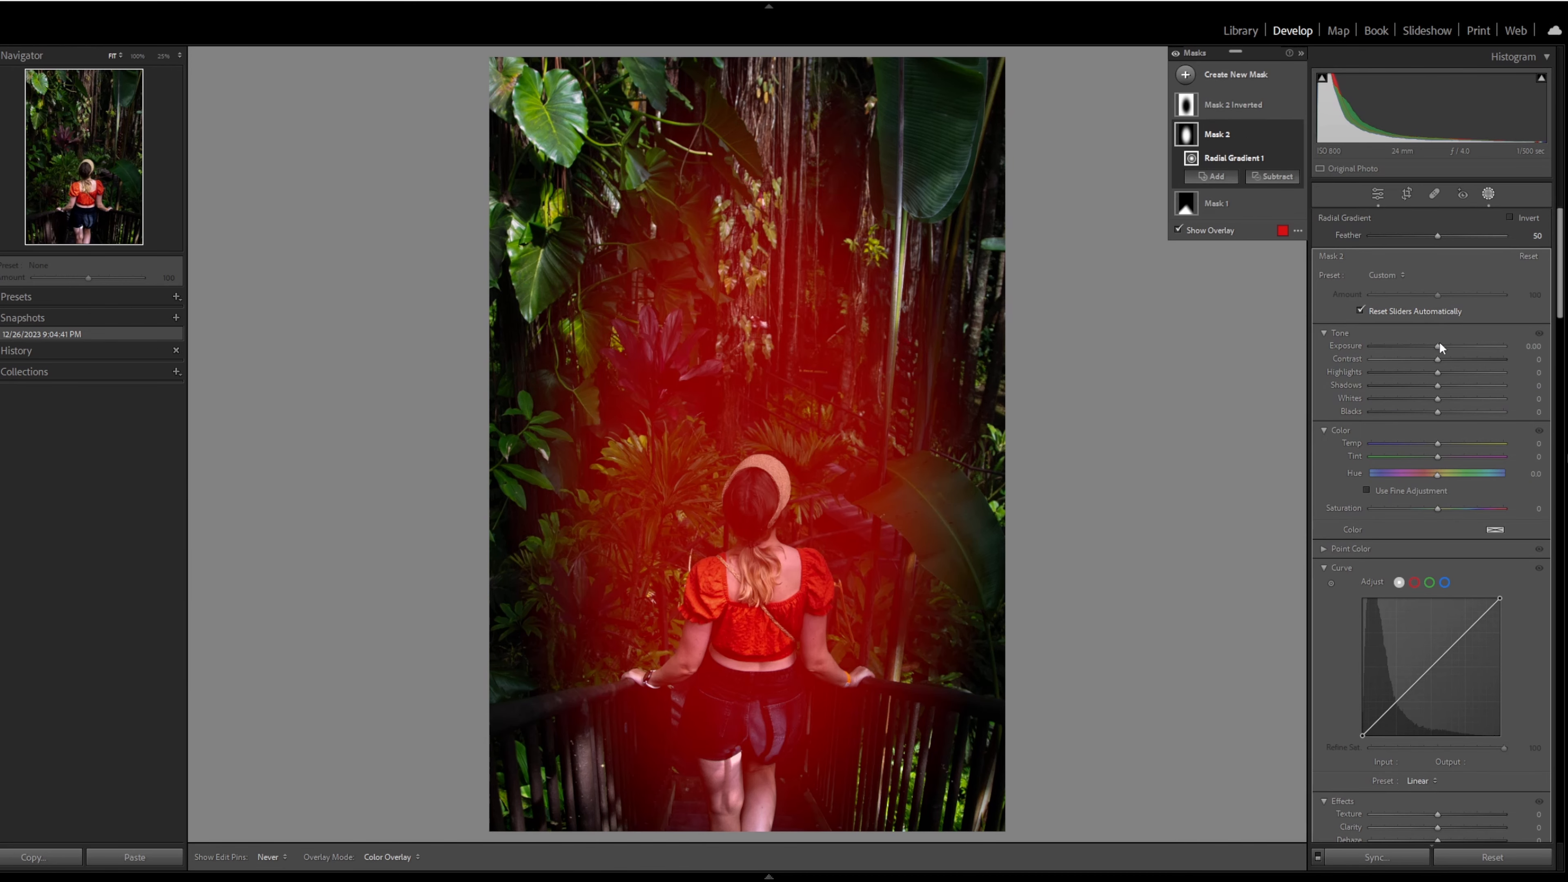
- Set the original radial mask's Exposure to 0.40, raise its Whites slightly and deselect the mask
left_click_drag(1440, 342, 1447, 345)
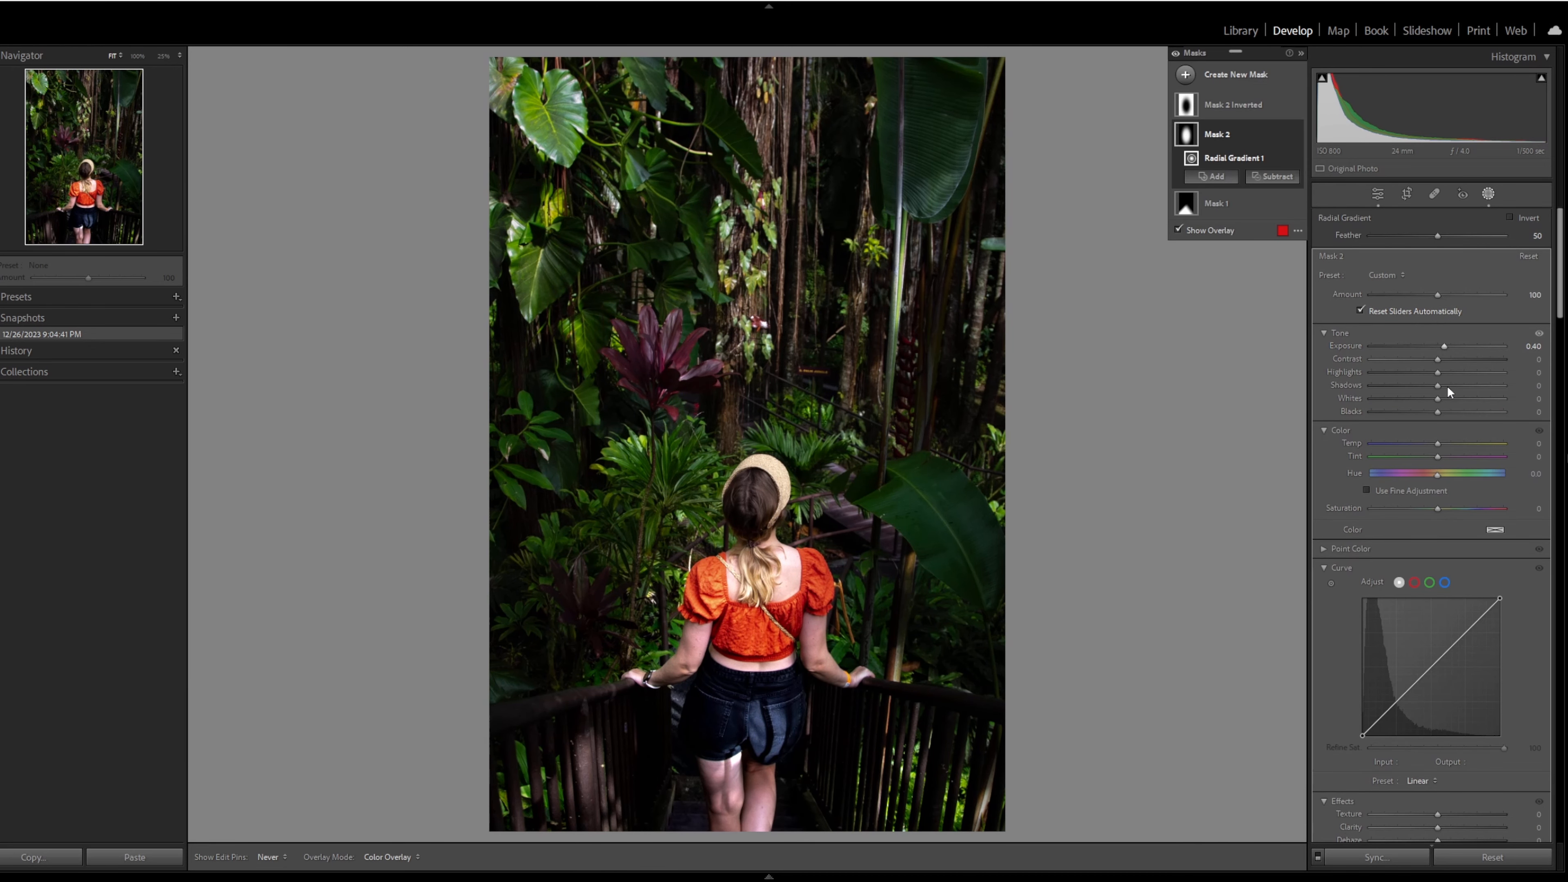
left_click_drag(1439, 398, 1442, 398)
key("y")
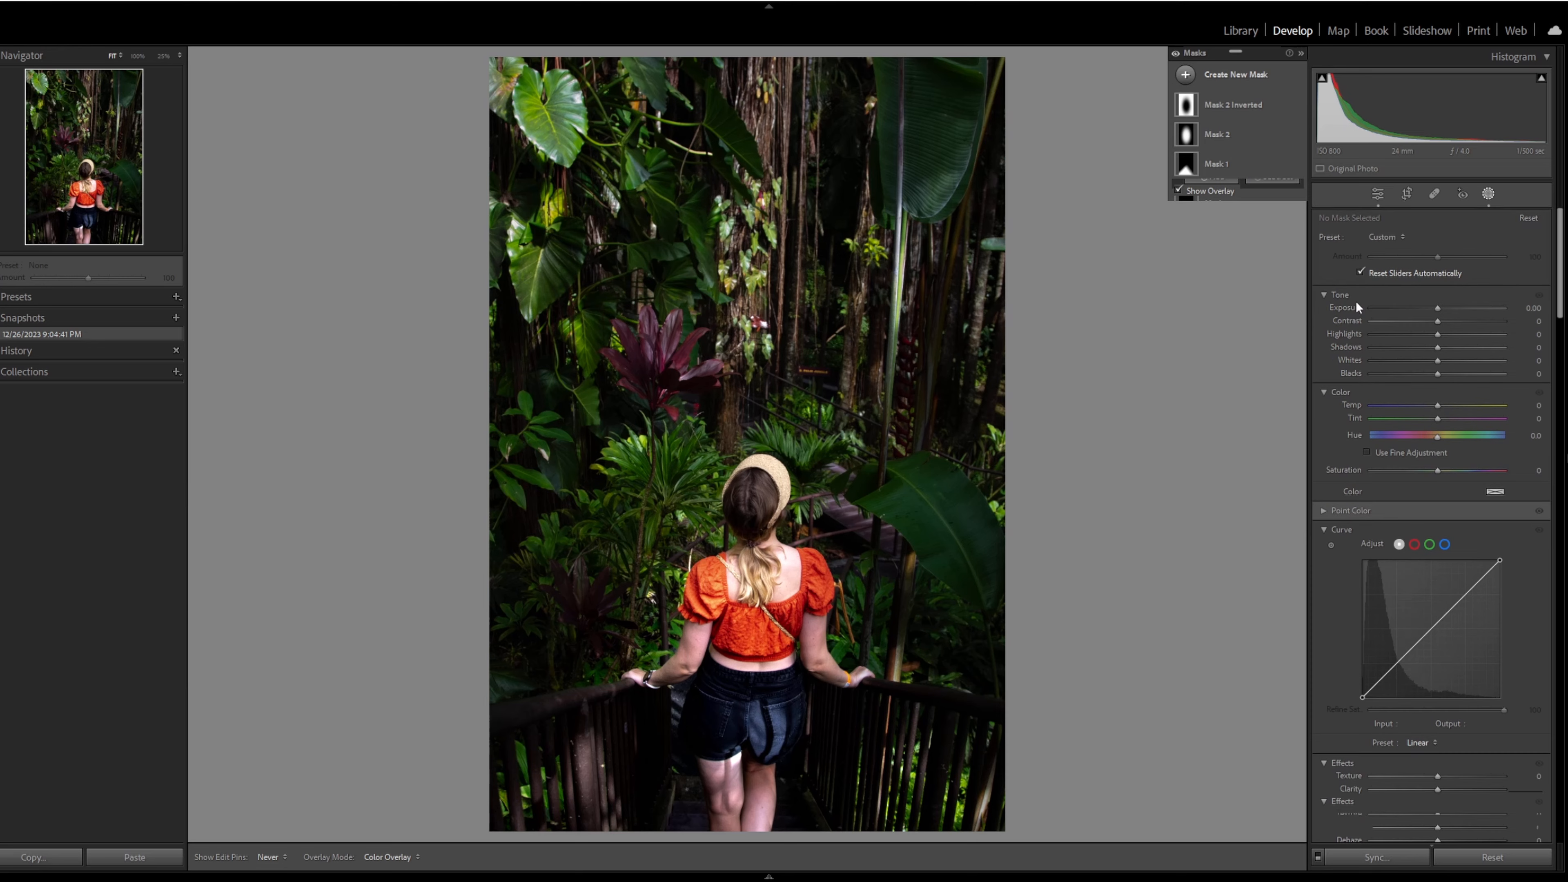